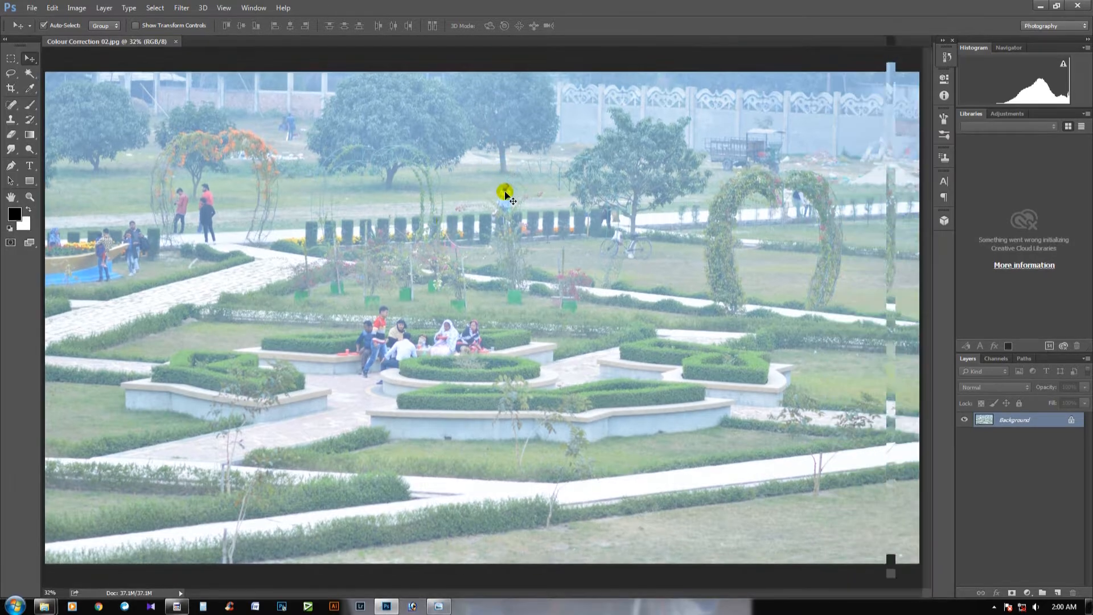
- Apply Auto Tone to the hazy park photo and compare it with the original
{"action": "key", "text": "ctrl+shift+l"}
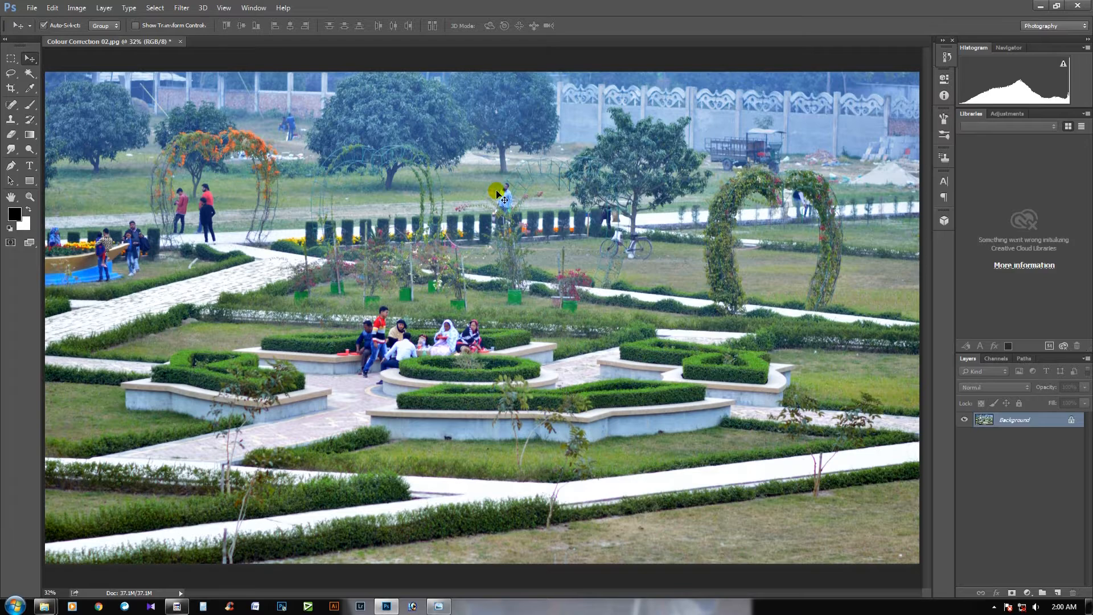
{"action": "key", "text": "ctrl+z"}
- Burn the midtones at 25% exposure with a 400-pixel brush over the left-hand hedges and across the middle lawns
{"action": "left_click", "coordinate": [30, 149]}
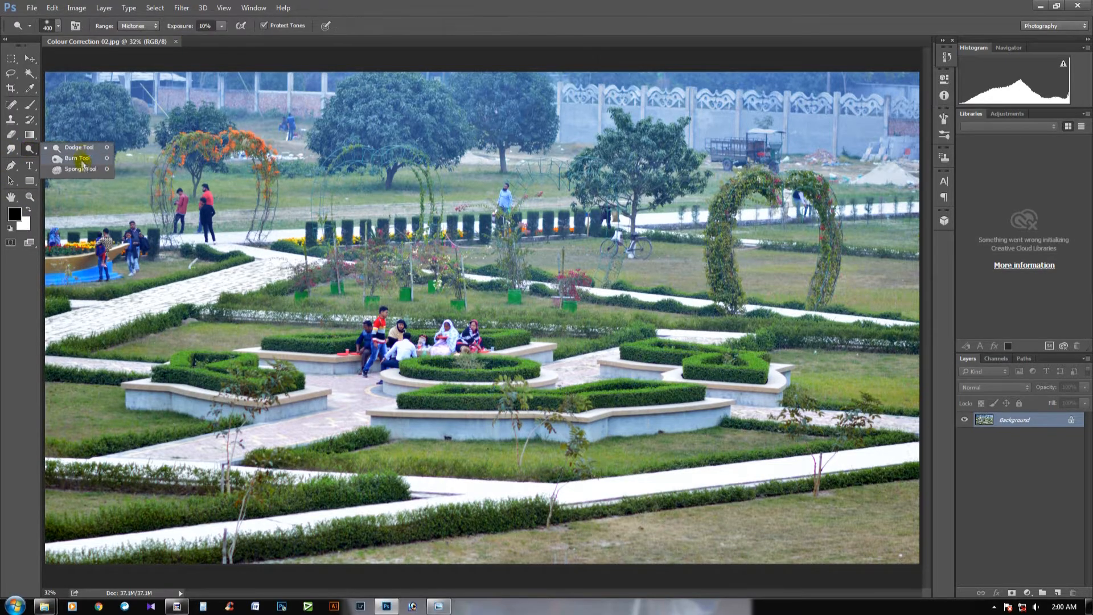
{"action": "left_click", "coordinate": [77, 158]}
{"action": "key", "text": "bracketleft"}
{"action": "key", "text": "bracketleft"}
{"action": "key", "text": "bracketleft"}
{"action": "key", "text": "Return"}
{"action": "type", "text": "25"}
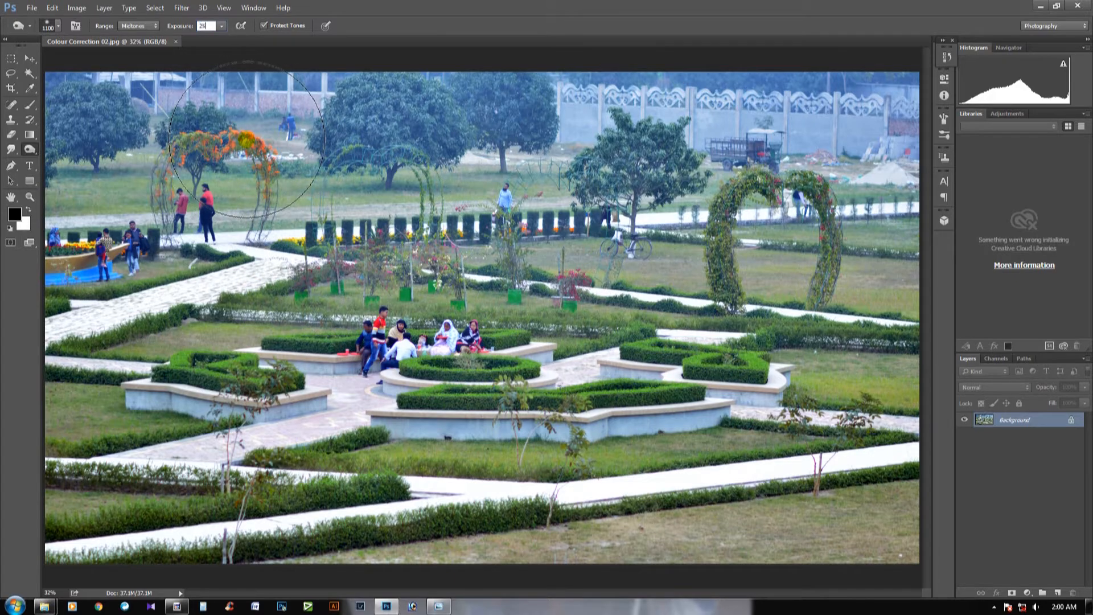
{"action": "key", "text": "Return"}
{"action": "key", "text": "bracketleft"}
{"action": "key", "text": "bracketleft"}
{"action": "key", "text": "bracketleft"}
{"action": "key", "text": "bracketleft"}
{"action": "key", "text": "bracketleft"}
{"action": "mouse_move", "coordinate": [171, 294]}
{"action": "left_mouse_down"}
{"action": "mouse_move", "coordinate": [88, 317]}
{"action": "mouse_move", "coordinate": [81, 330]}
{"action": "mouse_move", "coordinate": [61, 324]}
{"action": "left_mouse_up"}
{"action": "key", "text": "bracketleft"}
{"action": "key", "text": "bracketleft"}
{"action": "mouse_move", "coordinate": [169, 295]}
{"action": "left_mouse_down"}
{"action": "mouse_move", "coordinate": [114, 312]}
{"action": "mouse_move", "coordinate": [290, 254]}
{"action": "mouse_move", "coordinate": [315, 233]}
{"action": "mouse_move", "coordinate": [281, 232]}
{"action": "mouse_move", "coordinate": [663, 189]}
{"action": "mouse_move", "coordinate": [623, 203]}
{"action": "mouse_move", "coordinate": [899, 203]}
{"action": "left_mouse_up"}
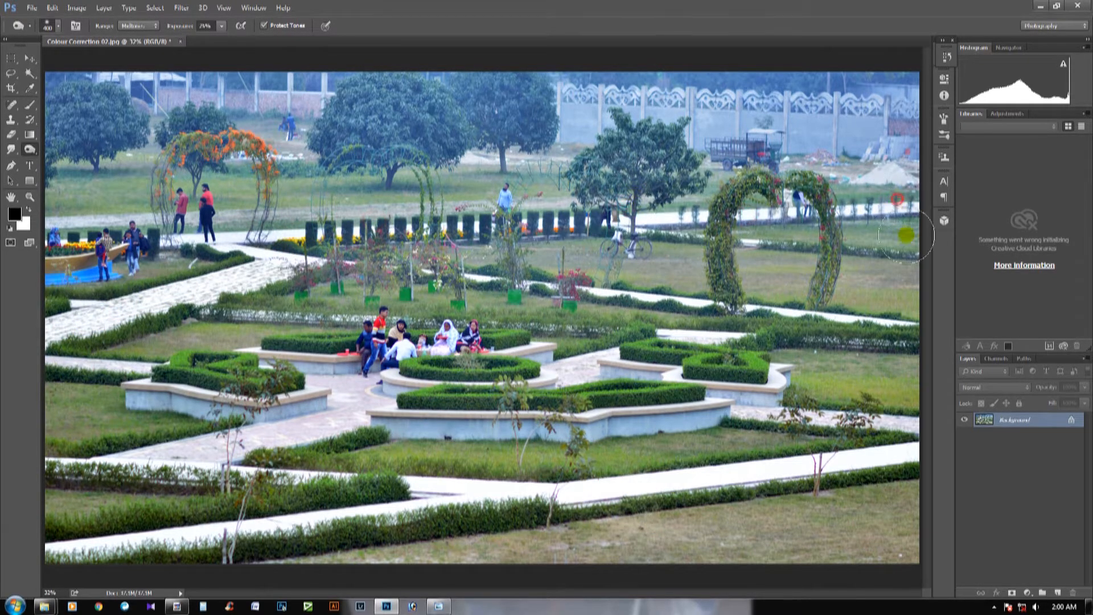
- Burn the midtones of the foreground hedges and lawns and along the photo's right side
{"action": "mouse_move", "coordinate": [414, 490]}
{"action": "left_mouse_down"}
{"action": "mouse_move", "coordinate": [473, 499]}
{"action": "mouse_move", "coordinate": [103, 538]}
{"action": "left_mouse_up"}
{"action": "left_click_drag", "start_coordinate": [578, 497], "coordinate": [727, 476]}
{"action": "mouse_move", "coordinate": [899, 455]}
{"action": "left_mouse_down"}
{"action": "mouse_move", "coordinate": [911, 453]}
{"action": "mouse_move", "coordinate": [725, 350]}
{"action": "mouse_move", "coordinate": [717, 324]}
{"action": "mouse_move", "coordinate": [803, 370]}
{"action": "mouse_move", "coordinate": [854, 347]}
{"action": "left_mouse_up"}
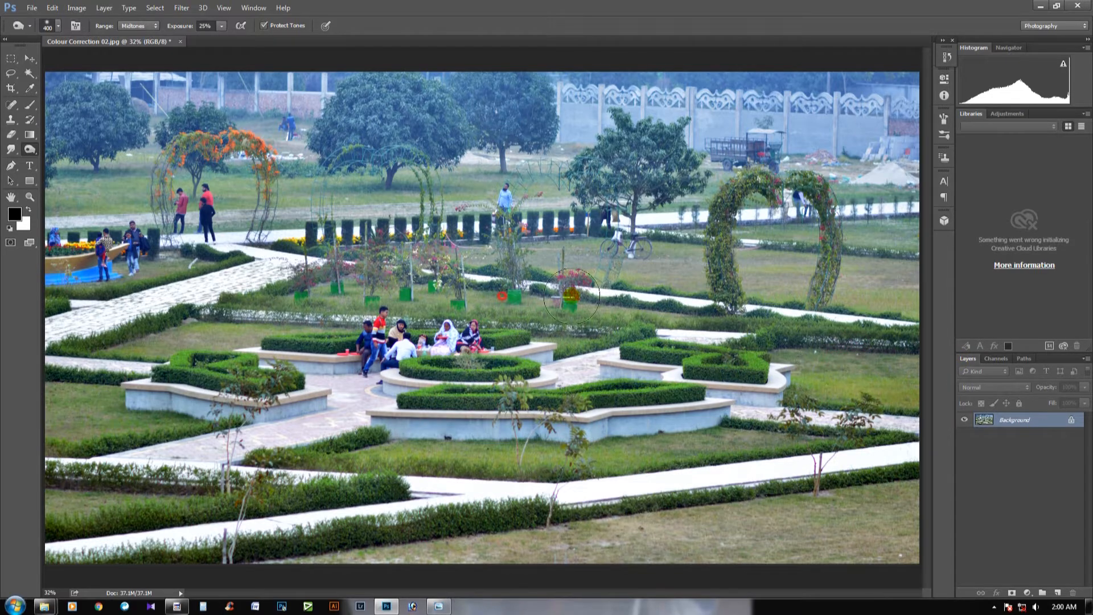
- Burn the background trees, the wall and the photo's outer edges at 10% exposure with a 700-pixel brush
{"action": "key", "text": "Return"}
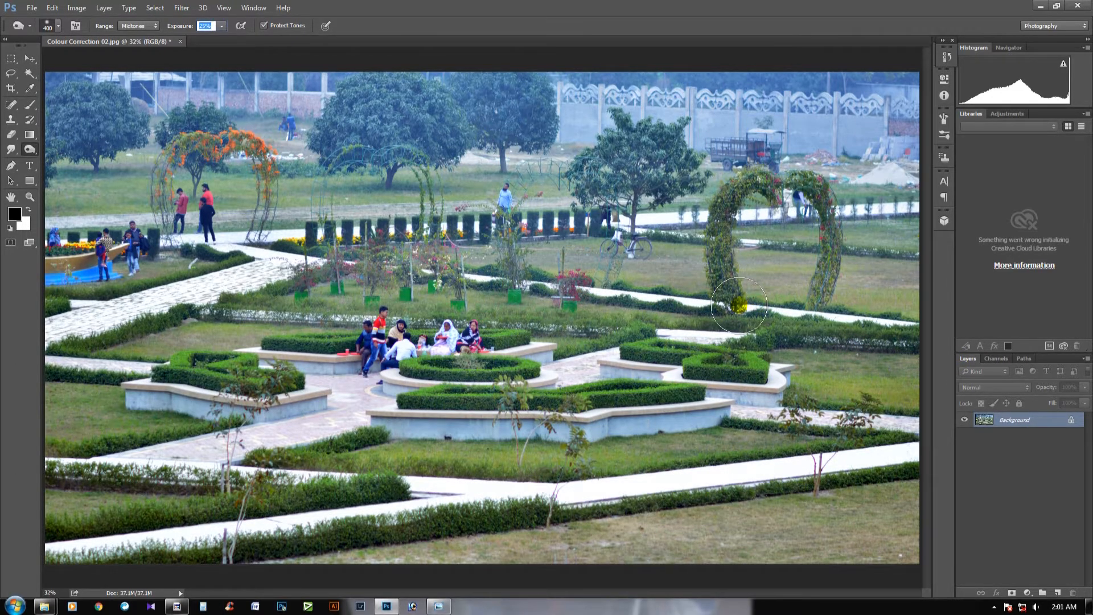
{"action": "type", "text": "10"}
{"action": "key", "text": "Return"}
{"action": "key", "text": "bracketright"}
{"action": "key", "text": "bracketright"}
{"action": "key", "text": "bracketright"}
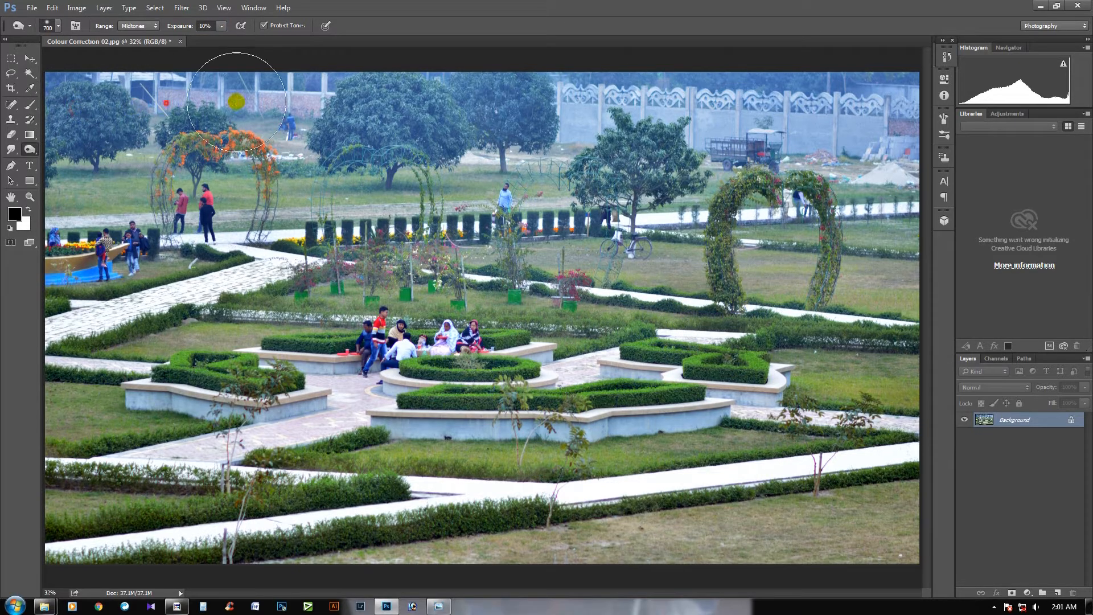
{"action": "left_click_drag", "start_coordinate": [864, 103], "coordinate": [859, 130]}
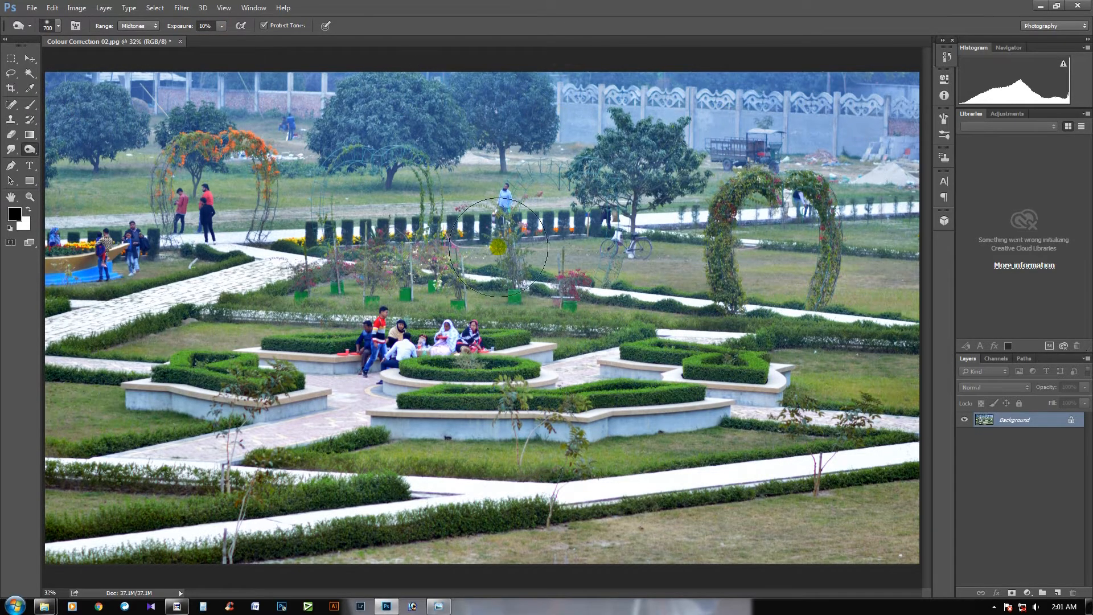
{"action": "key", "text": "ctrl+minus"}
{"action": "mouse_move", "coordinate": [156, 310]}
{"action": "left_mouse_down"}
{"action": "mouse_move", "coordinate": [341, 266]}
{"action": "mouse_move", "coordinate": [275, 412]}
{"action": "left_mouse_up"}
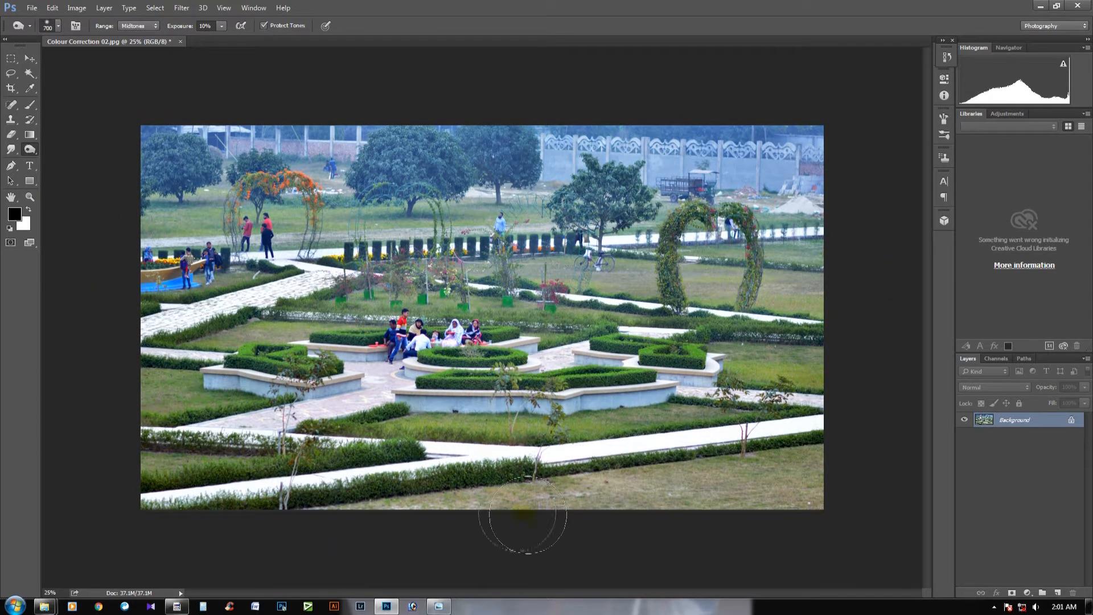
{"action": "left_click_drag", "start_coordinate": [842, 495], "coordinate": [801, 240]}
- Save the burned photo and switch to the Move tool
{"action": "key", "text": "ctrl+plus"}
{"action": "key", "text": "ctrl+s"}
{"action": "key", "text": "v"}
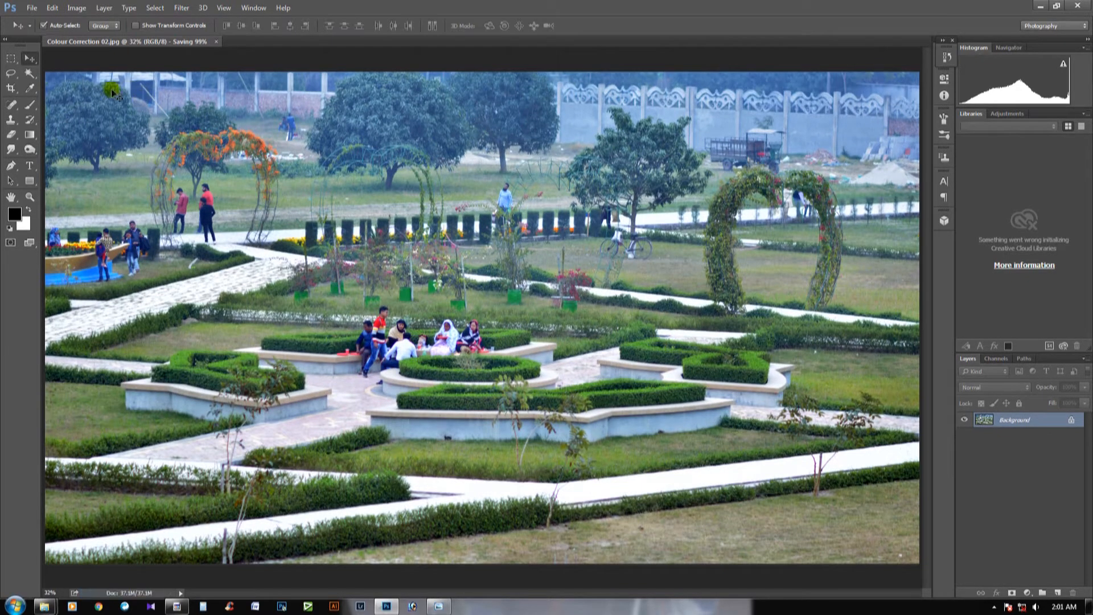
- Warm the photo with the Camera Raw Filter, setting Temperature to +9 and Tint to -31
{"action": "left_click", "coordinate": [181, 7]}
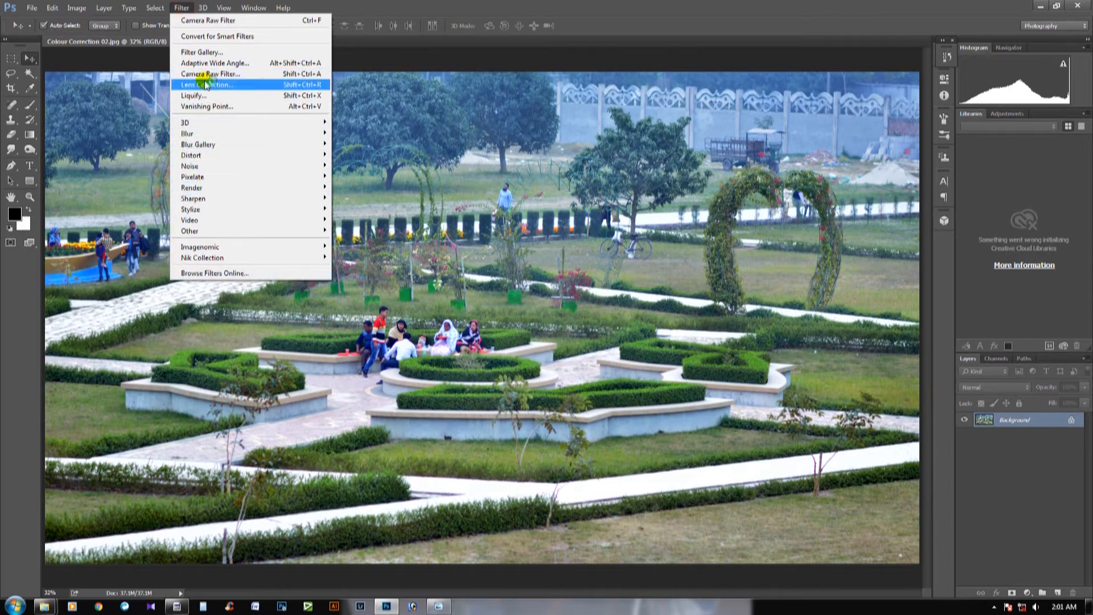
{"action": "left_click", "coordinate": [617, 176]}
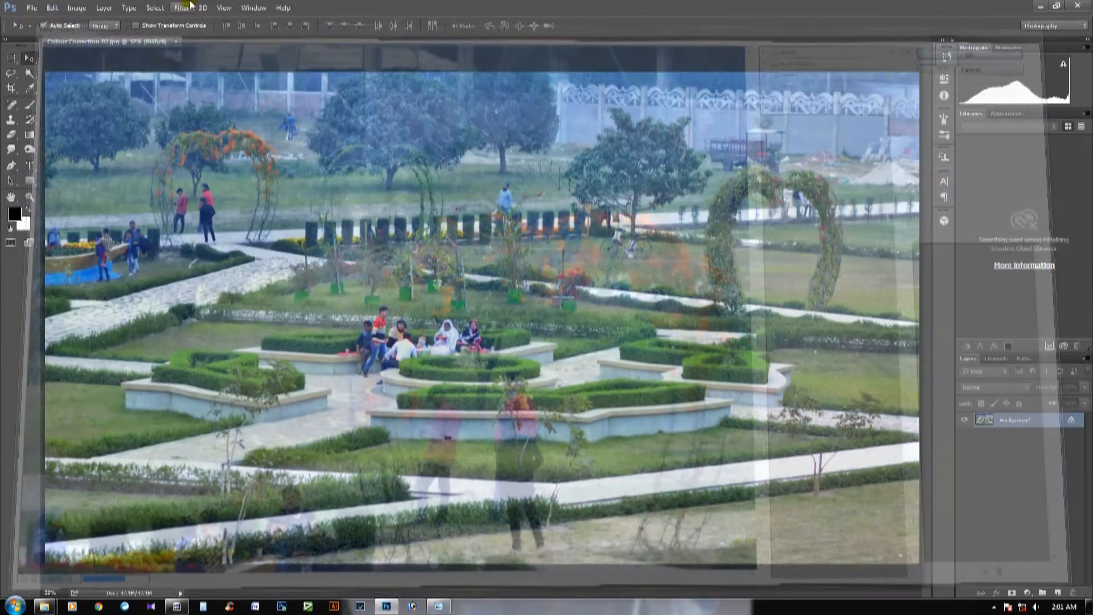
{"action": "left_click", "coordinate": [182, 7]}
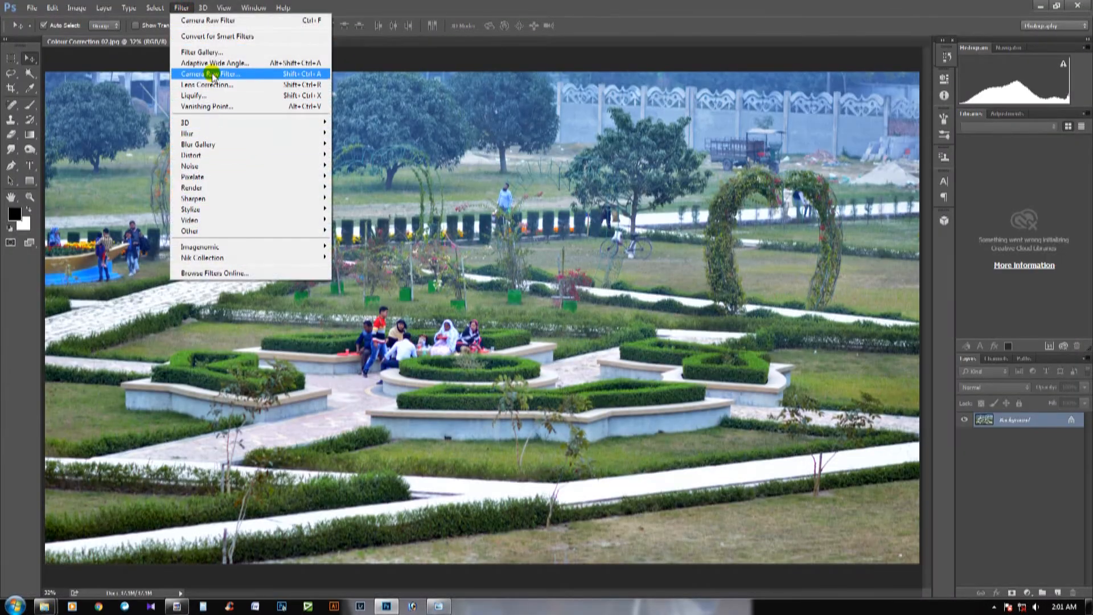
{"action": "left_click", "coordinate": [255, 73]}
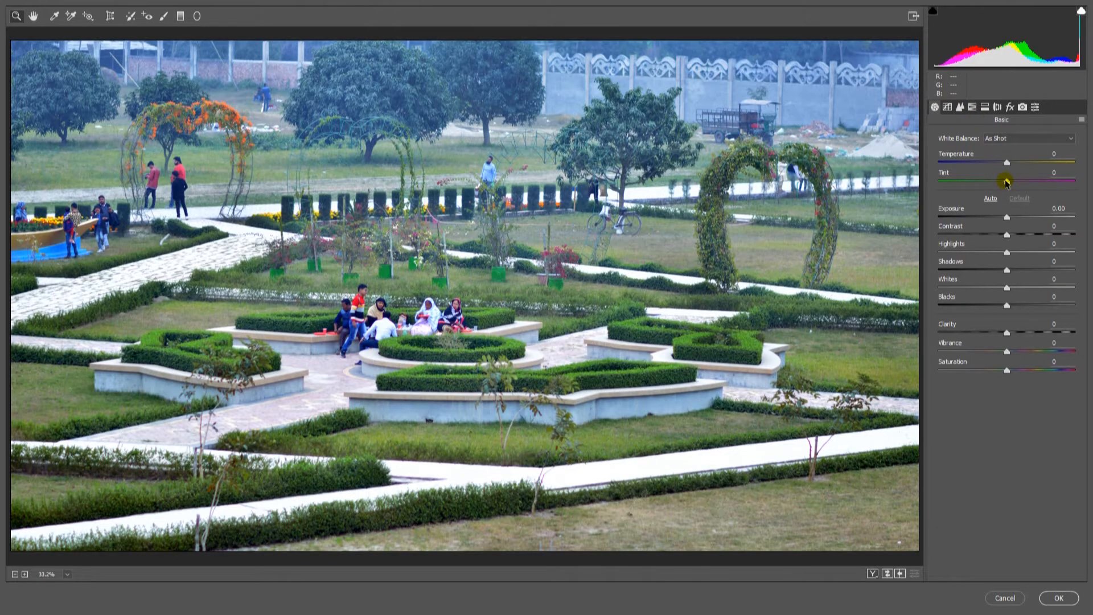
{"action": "mouse_move", "coordinate": [1007, 182]}
{"action": "left_mouse_down"}
{"action": "mouse_move", "coordinate": [995, 185]}
{"action": "mouse_move", "coordinate": [1008, 163]}
{"action": "mouse_move", "coordinate": [987, 184]}
{"action": "left_mouse_up"}
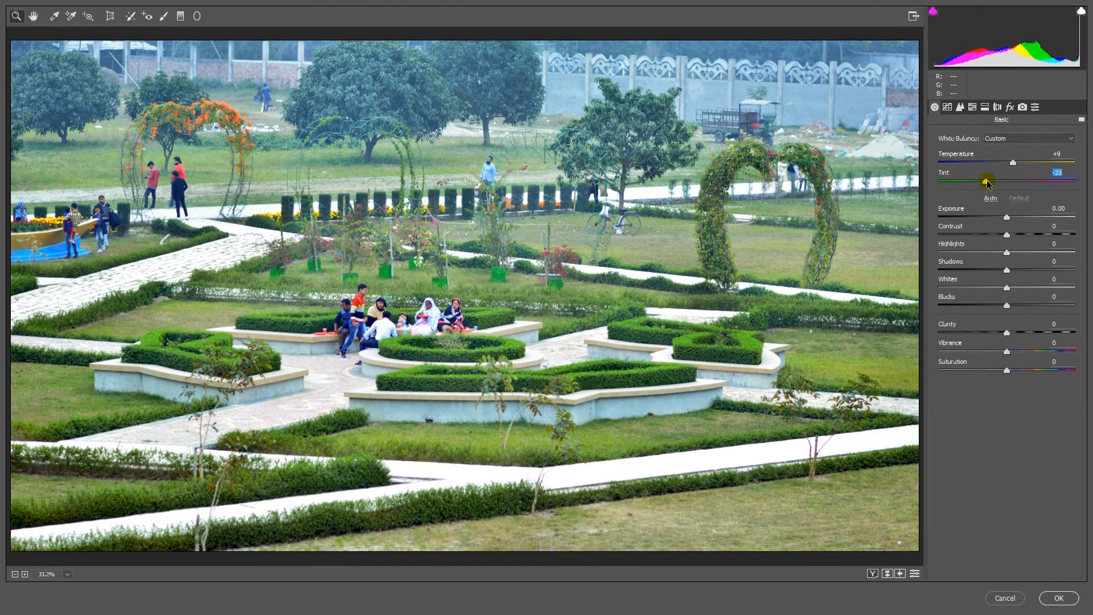
- Set Contrast to +19 and Clarity to +8
{"action": "left_click_drag", "start_coordinate": [1006, 236], "coordinate": [1018, 238]}
{"action": "left_click_drag", "start_coordinate": [1006, 302], "coordinate": [1015, 334]}
{"action": "left_click", "coordinate": [1006, 333]}
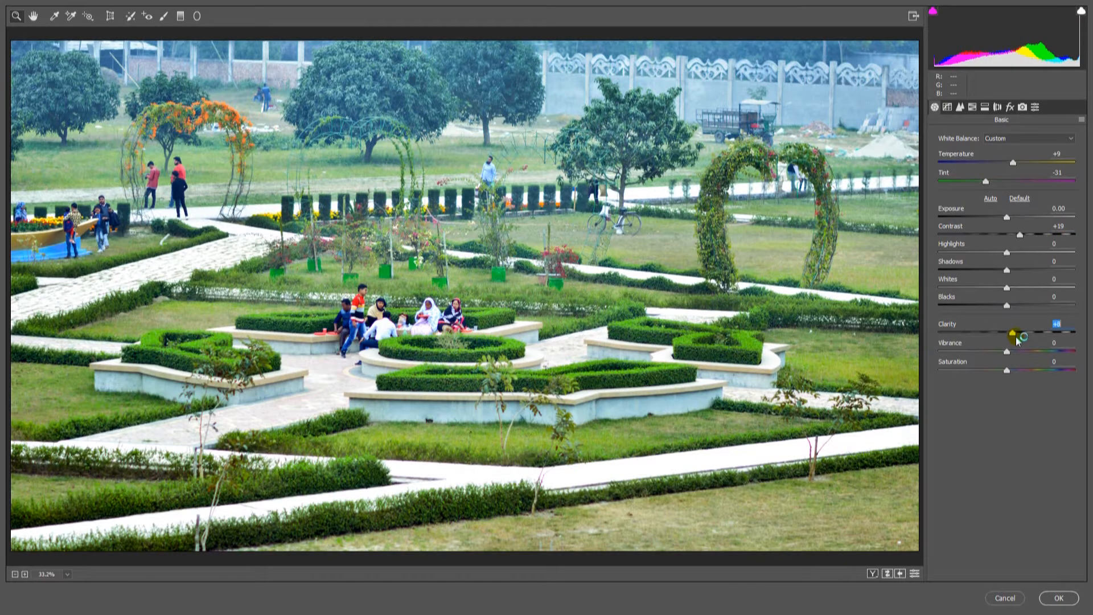
- Lower Highlights to -36, Whites to -41 and Shadows to -18
{"action": "left_click", "coordinate": [1006, 254]}
{"action": "left_click_drag", "start_coordinate": [1005, 258], "coordinate": [982, 252]}
{"action": "left_click", "coordinate": [1004, 289]}
{"action": "left_click_drag", "start_coordinate": [1005, 288], "coordinate": [978, 288]}
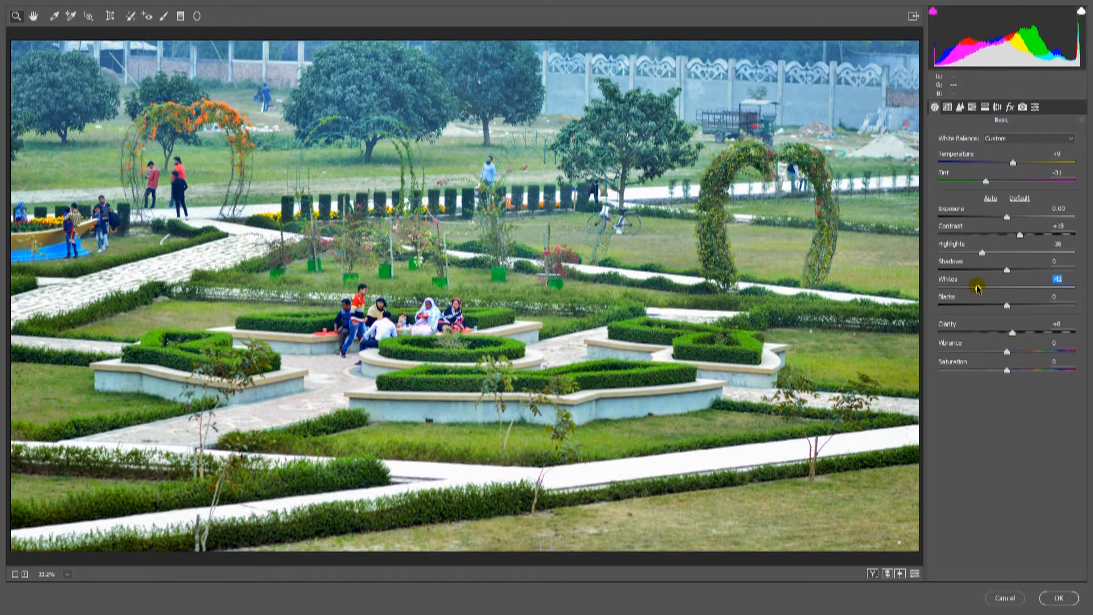
{"action": "left_click", "coordinate": [1004, 271]}
{"action": "left_click_drag", "start_coordinate": [1006, 271], "coordinate": [996, 272]}
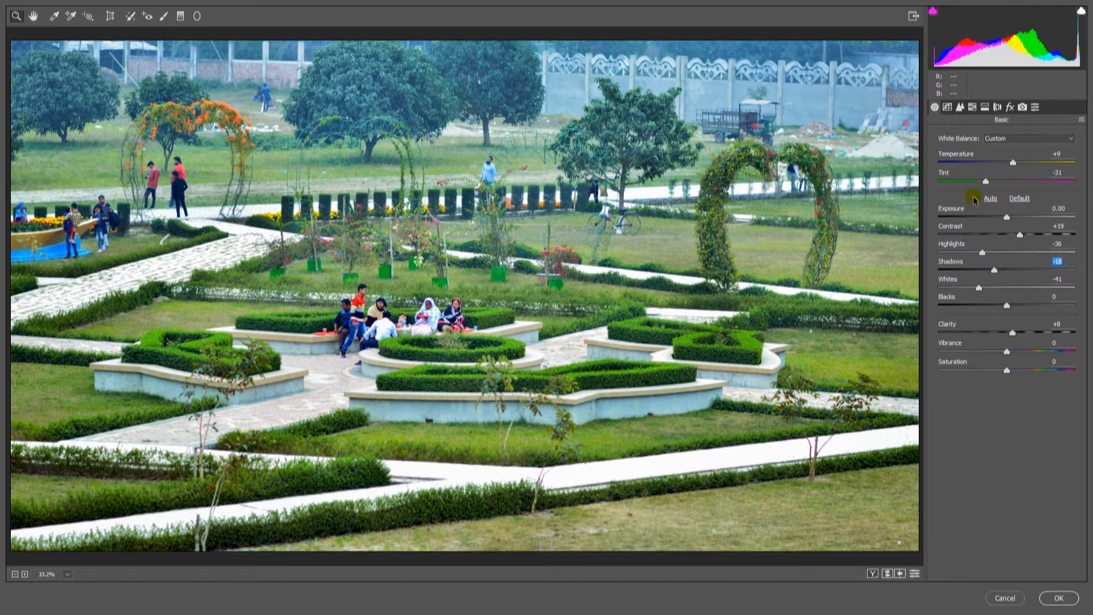
- In the HSL adjustments, set the saturation of Yellows to +48, Greens to +61 and Aquas to +23
{"action": "left_click", "coordinate": [972, 107]}
{"action": "left_click", "coordinate": [960, 154]}
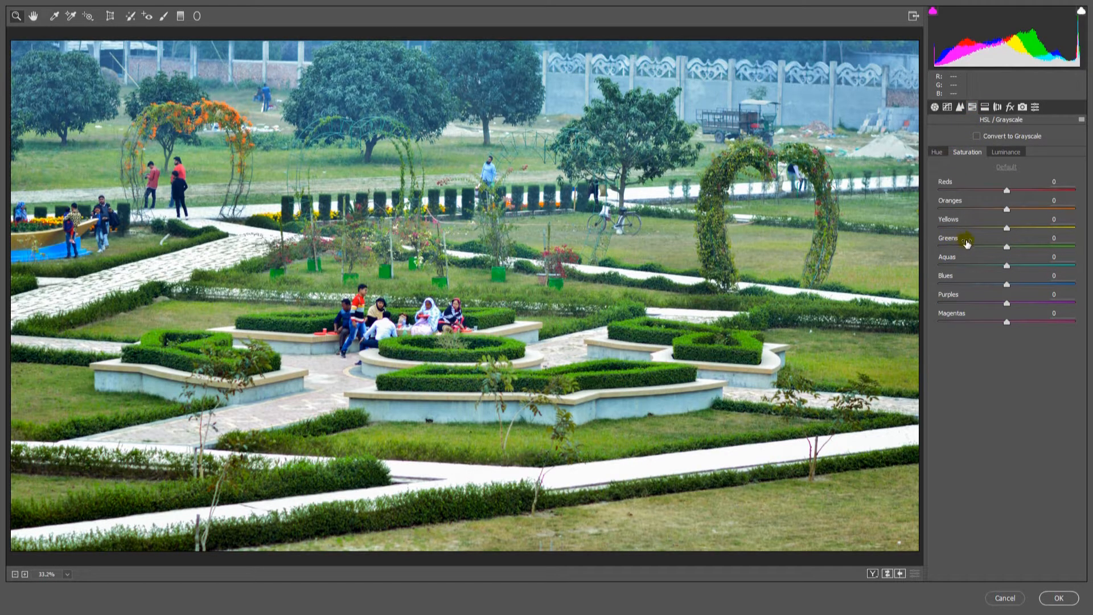
{"action": "left_click_drag", "start_coordinate": [1019, 248], "coordinate": [1035, 228]}
{"action": "left_click_drag", "start_coordinate": [1017, 266], "coordinate": [1022, 266]}
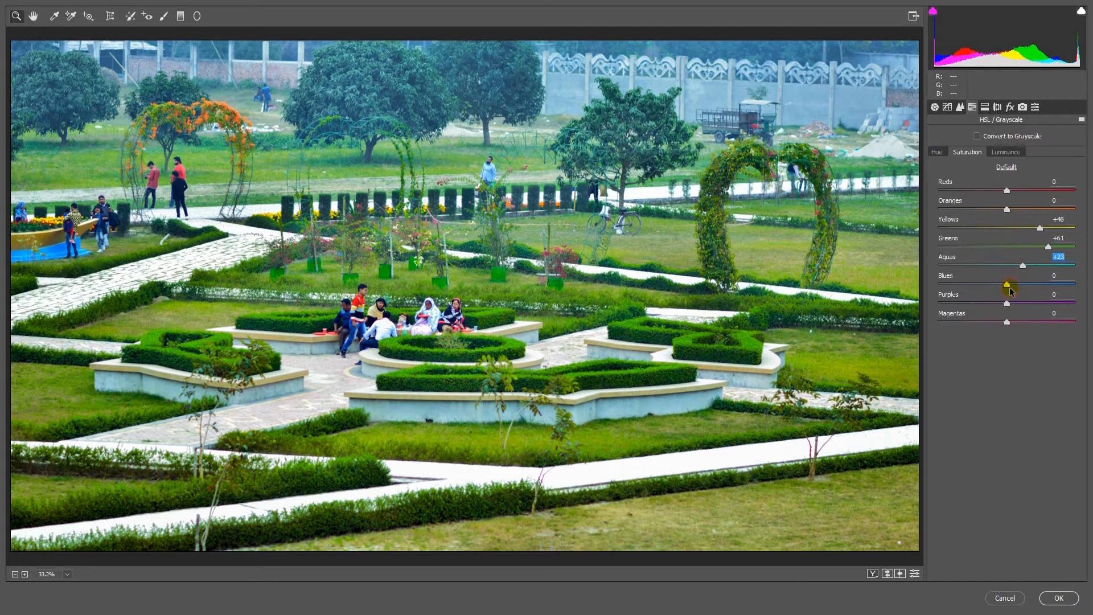
- Set the Greens luminance to +15 and the Greens saturation to +77
{"action": "left_click", "coordinate": [1014, 152]}
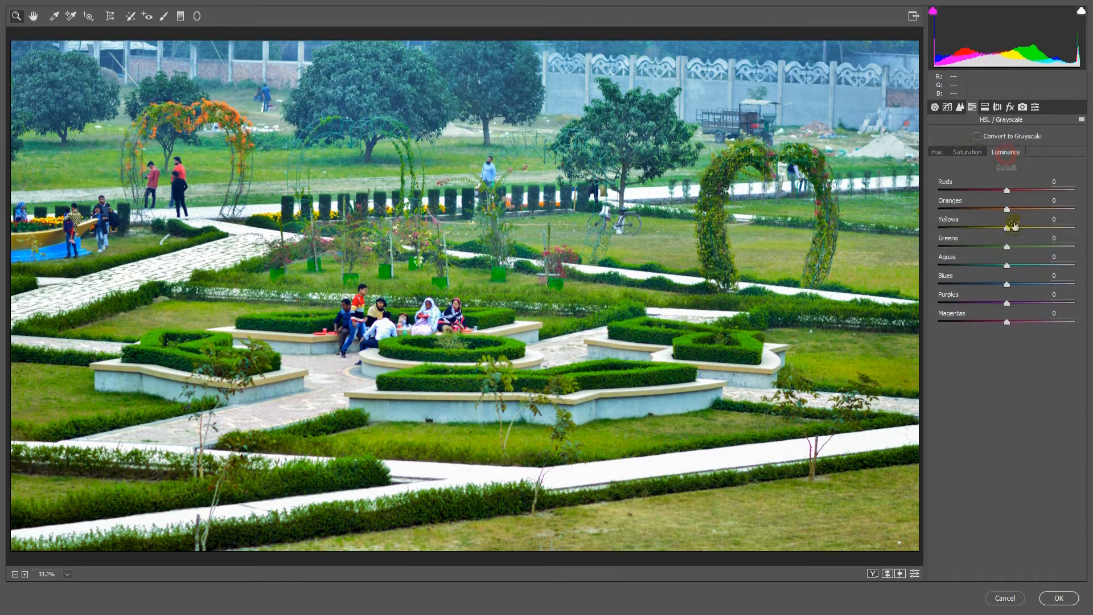
{"action": "left_click_drag", "start_coordinate": [1004, 249], "coordinate": [1017, 247]}
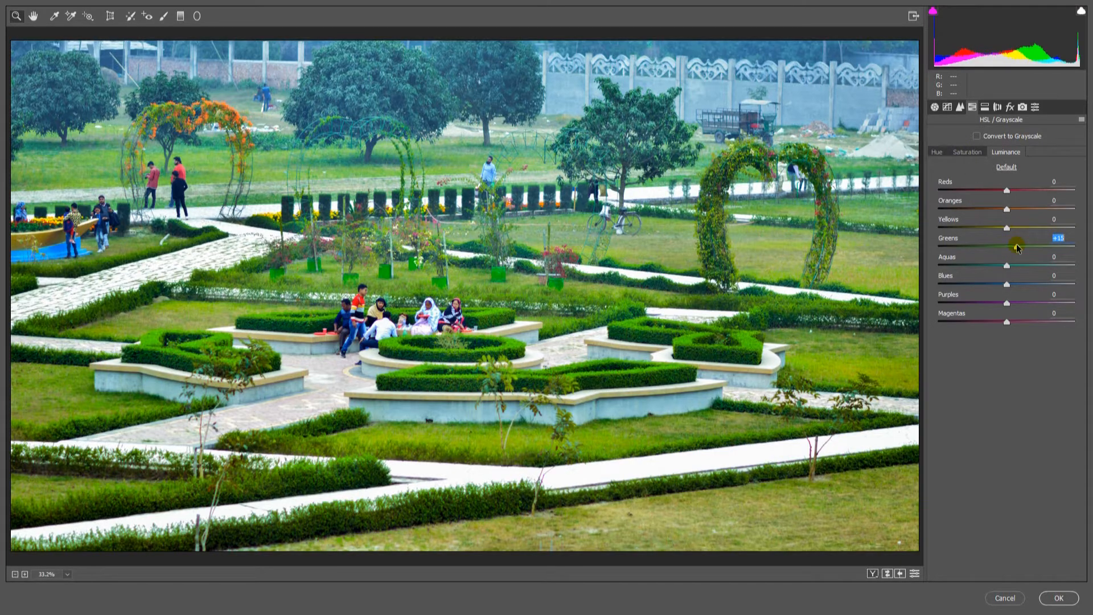
{"action": "left_click", "coordinate": [967, 152]}
{"action": "left_click_drag", "start_coordinate": [1052, 249], "coordinate": [1060, 250]}
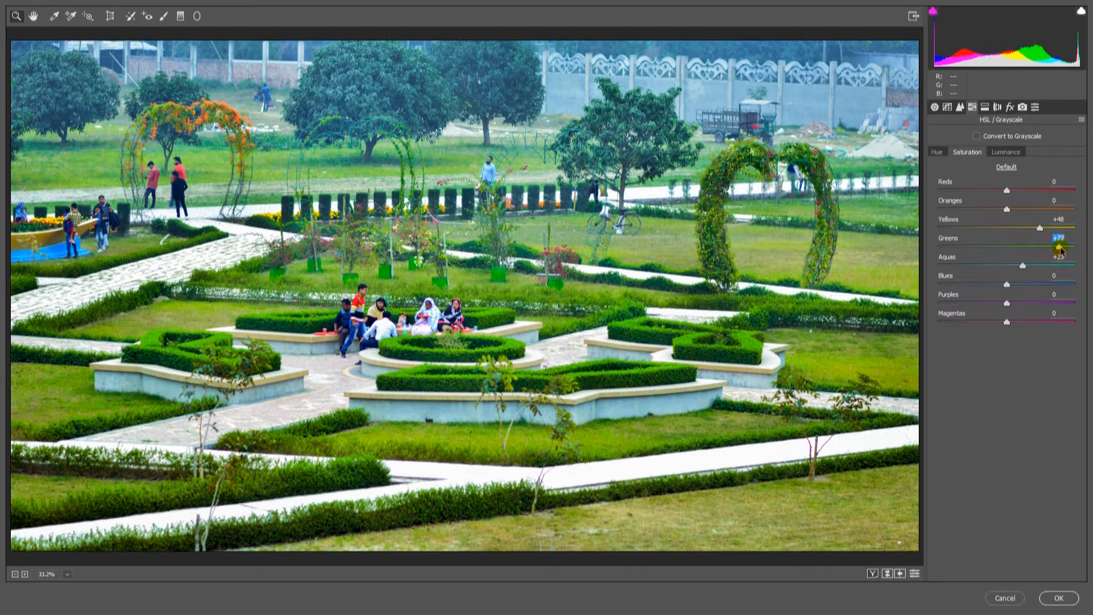
- Review the Basic and HSL adjustments and apply the Camera Raw Filter to the photo
{"action": "left_click", "coordinate": [934, 107]}
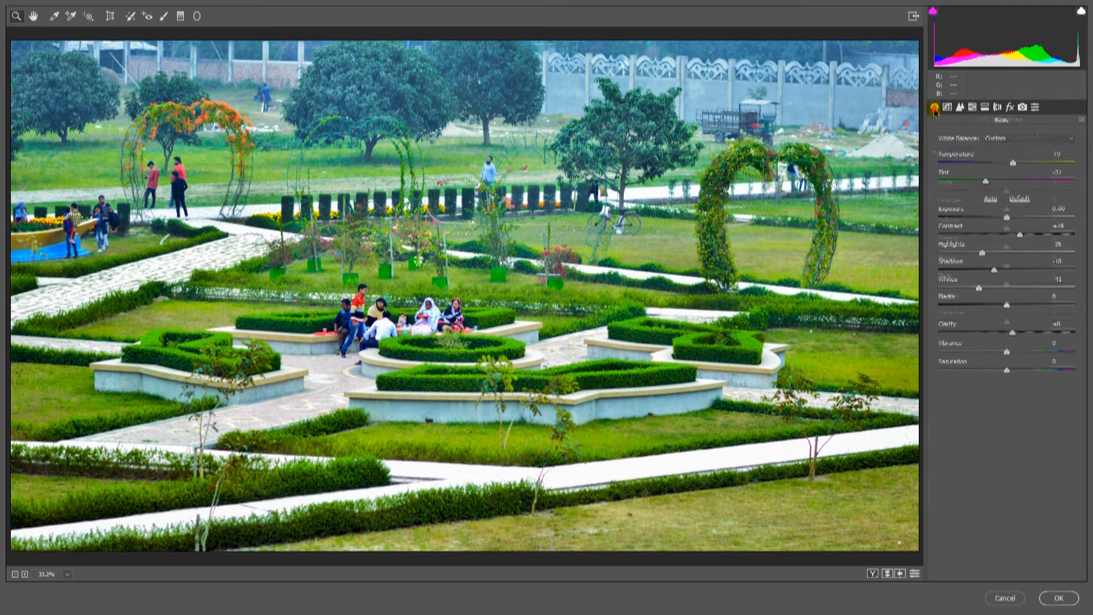
{"action": "left_click", "coordinate": [972, 107]}
{"action": "left_click", "coordinate": [934, 107]}
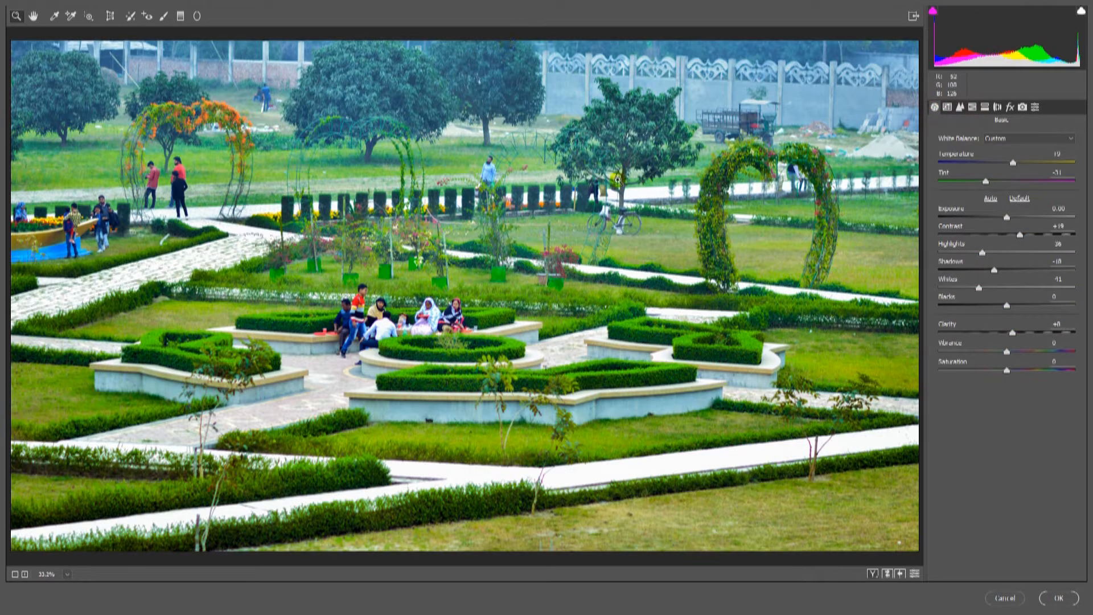
{"action": "left_click", "coordinate": [1059, 597]}
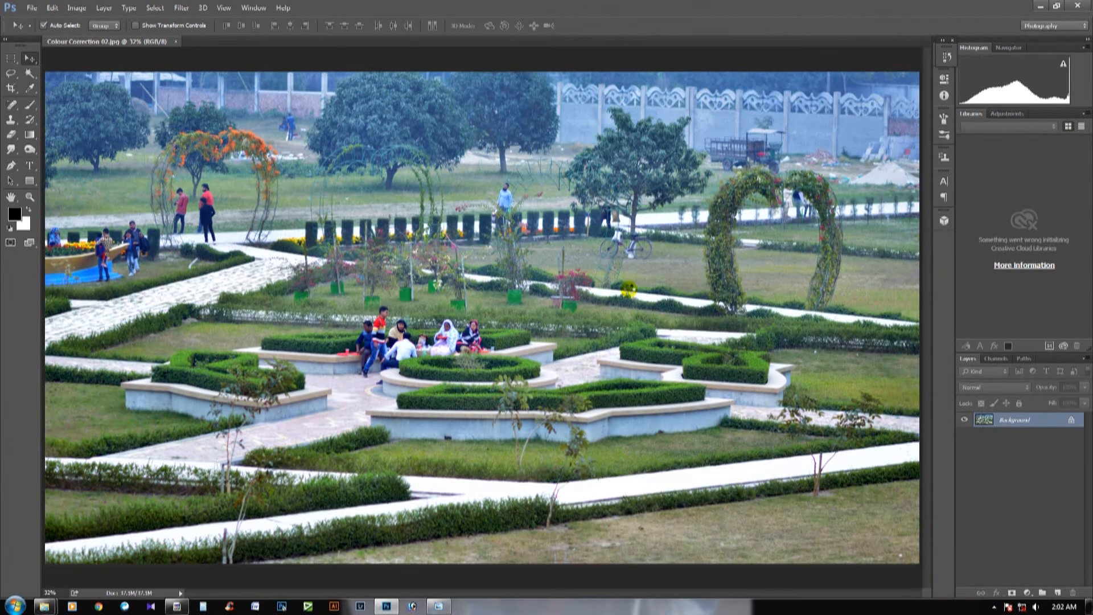
{"action": "key", "text": "ctrl+minus"}
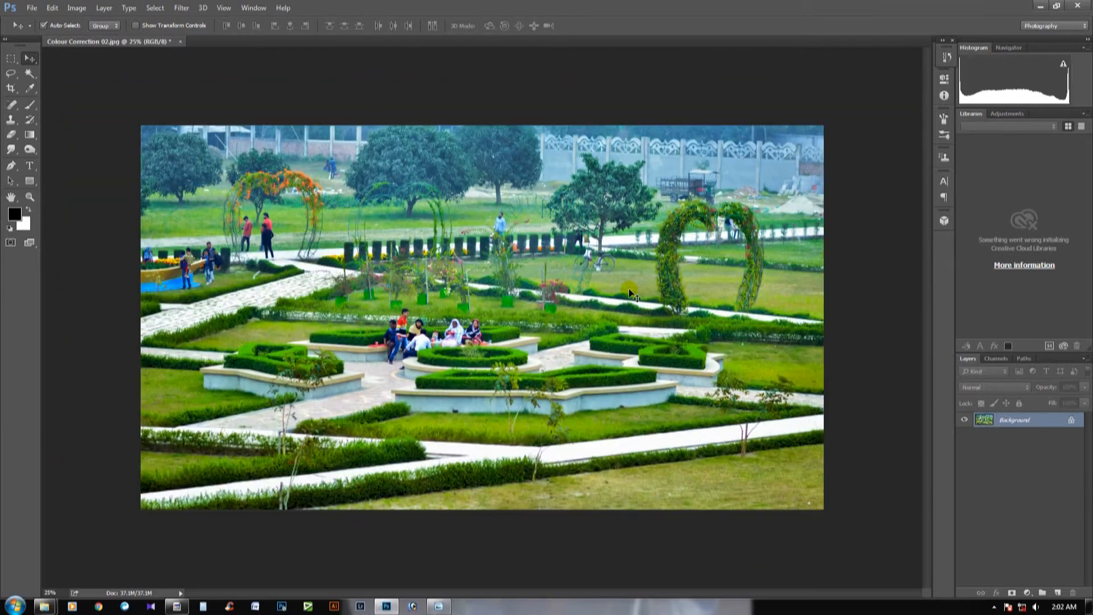
- In a new Camera Raw Filter, add a graduated filter from just above the photo down to the row of clipped shrubs
{"action": "left_click", "coordinate": [181, 7]}
{"action": "left_click", "coordinate": [222, 77]}
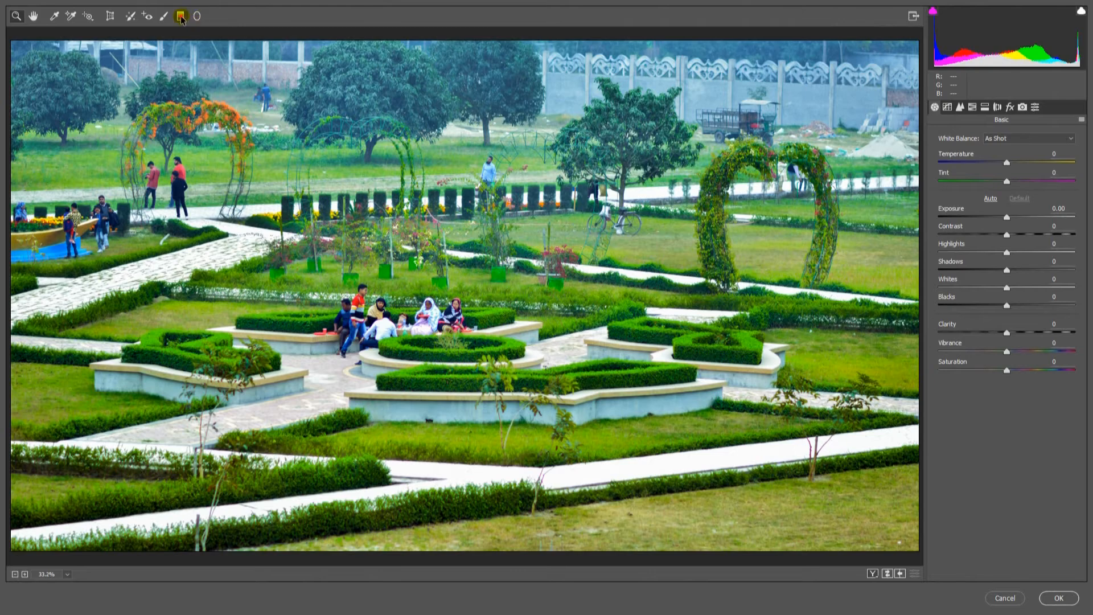
{"action": "left_click", "coordinate": [180, 16]}
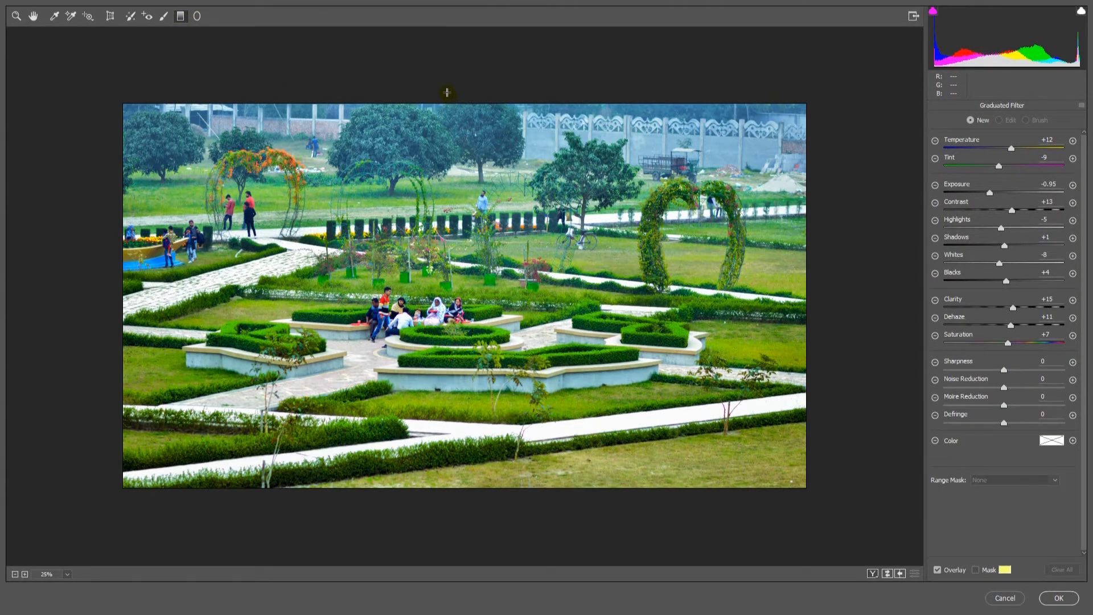
{"action": "left_click_drag", "start_coordinate": [447, 92], "coordinate": [459, 219]}
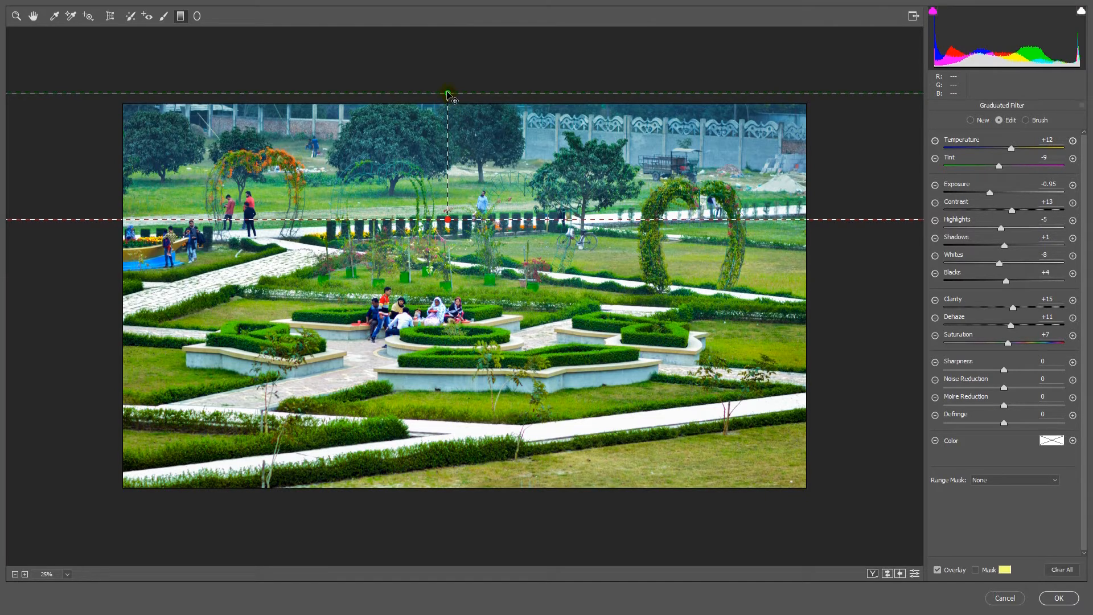
- Set the graduated filter's Tint to -10, Saturation to +15 and Temperature to +28, and apply the Camera Raw Filter
{"action": "left_click", "coordinate": [996, 163]}
{"action": "left_click_drag", "start_coordinate": [1012, 149], "coordinate": [1014, 149]}
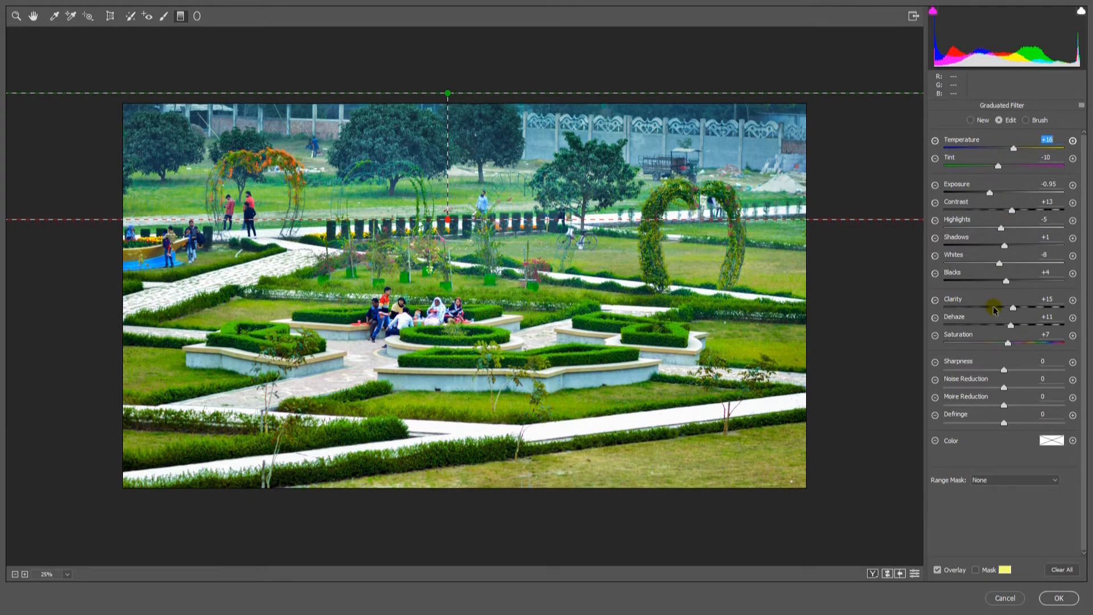
{"action": "left_click", "coordinate": [1011, 343]}
{"action": "left_click", "coordinate": [1014, 149]}
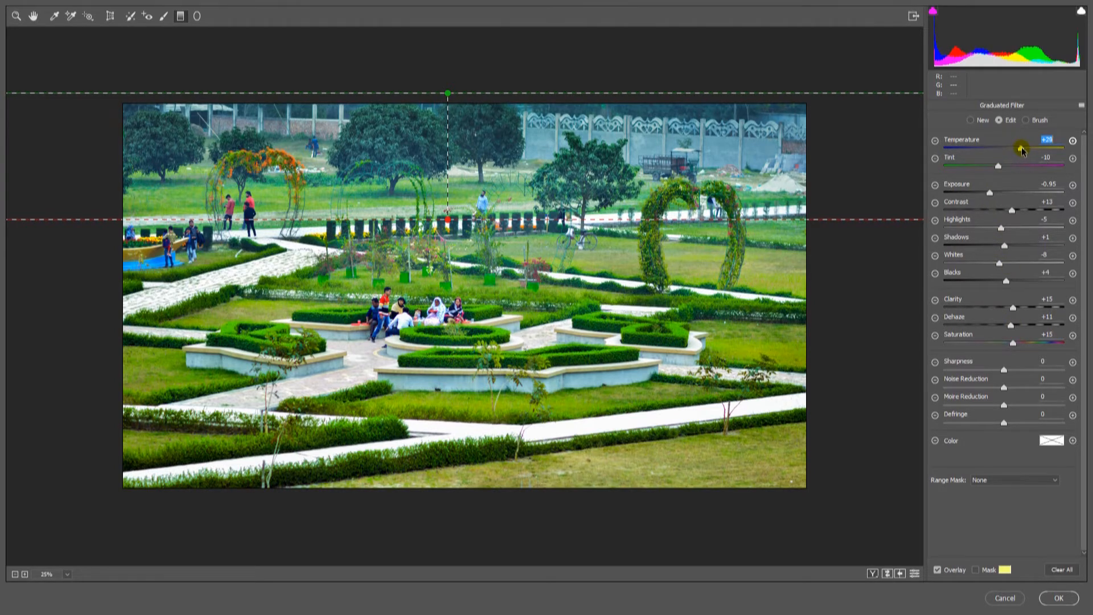
{"action": "left_click_drag", "start_coordinate": [1021, 148], "coordinate": [1021, 148]}
{"action": "left_click", "coordinate": [1057, 598]}
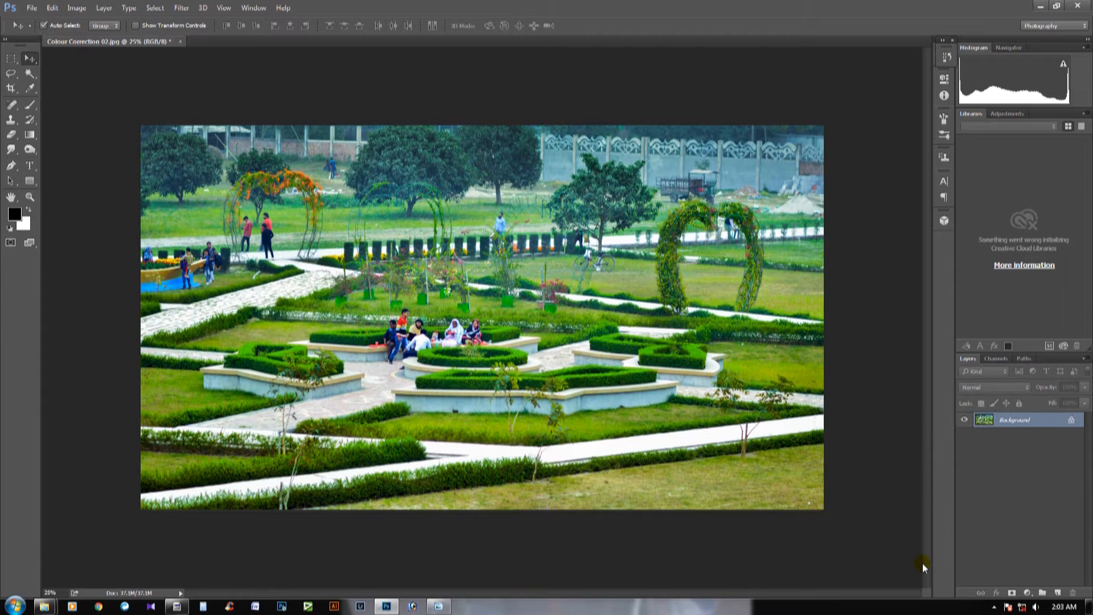
{"action": "left_click", "coordinate": [180, 8]}
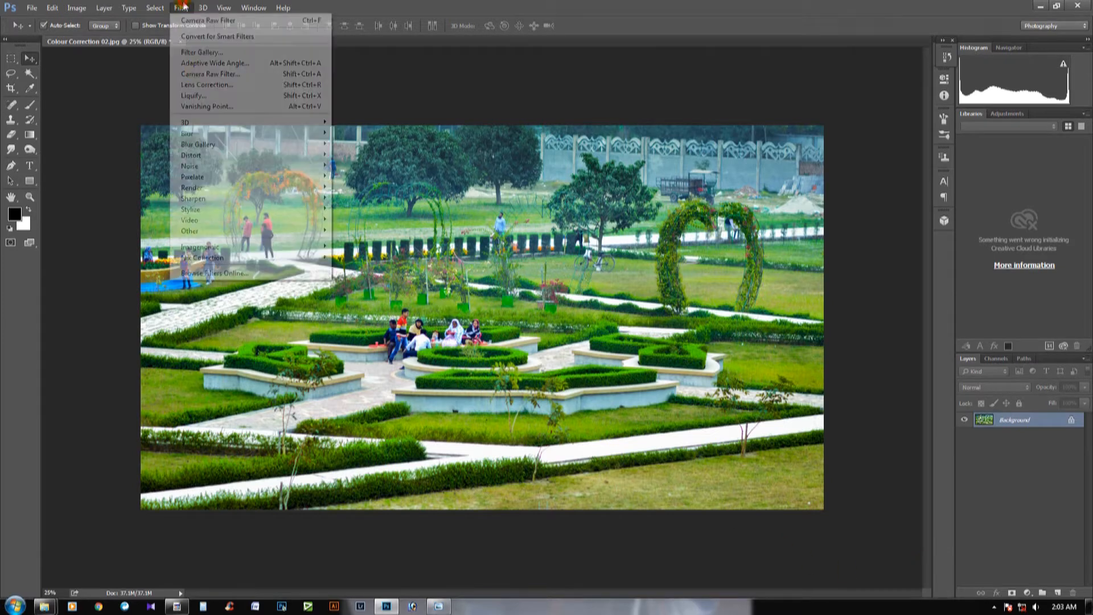
{"action": "left_click", "coordinate": [592, 70]}
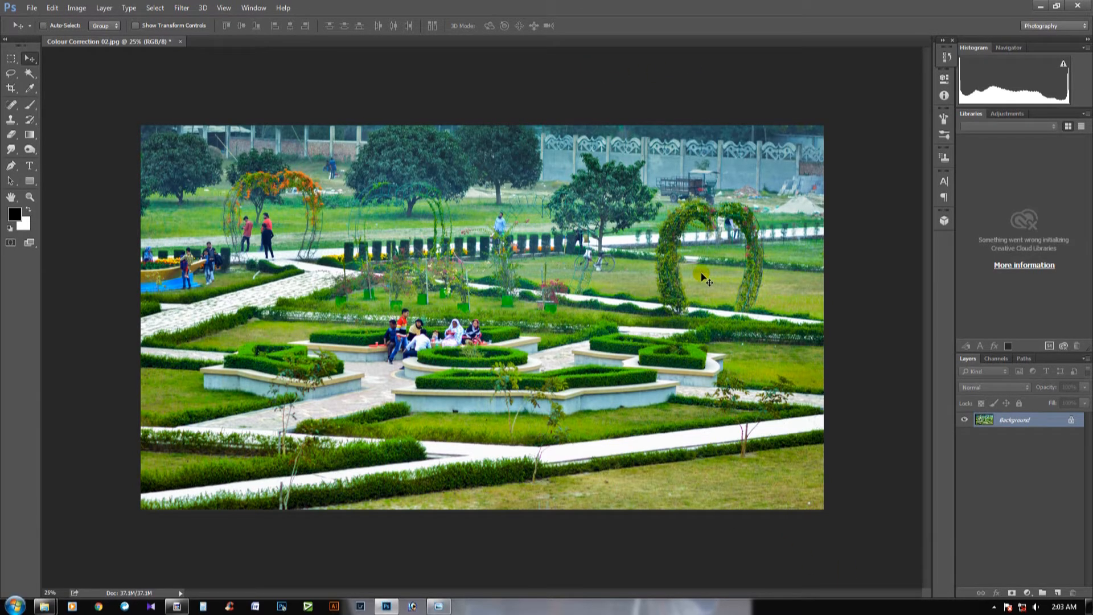
- Apply a Color Balance adjustment to the midtones with Magenta–Green at +12 and Yellow–Blue at -6
{"action": "key", "text": "ctrl+b"}
{"action": "left_click_drag", "start_coordinate": [861, 95], "coordinate": [882, 98]}
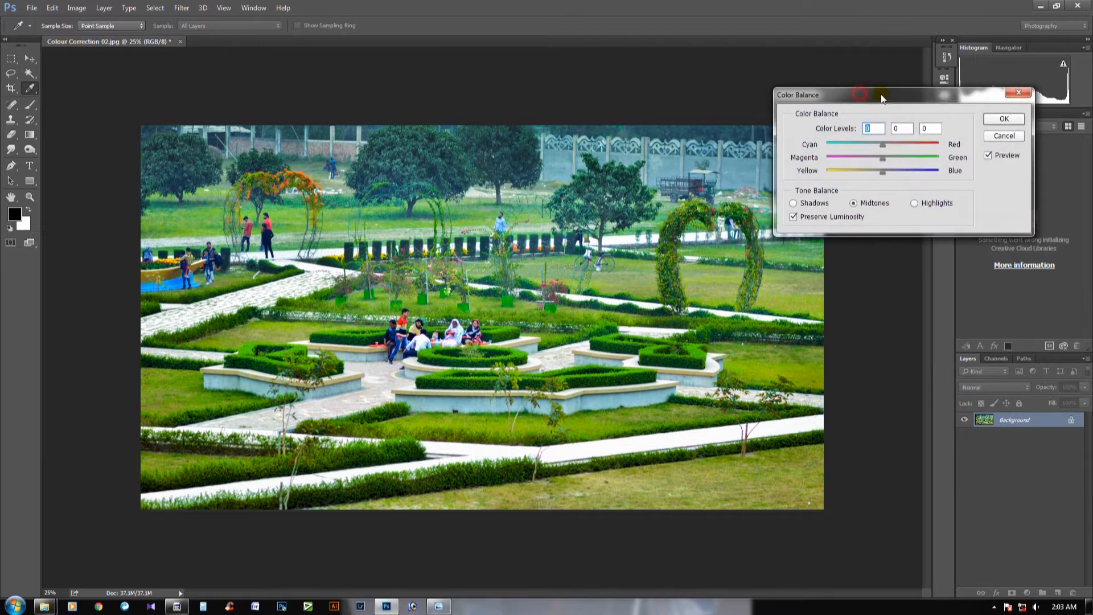
{"action": "left_click_drag", "start_coordinate": [884, 158], "coordinate": [890, 161]}
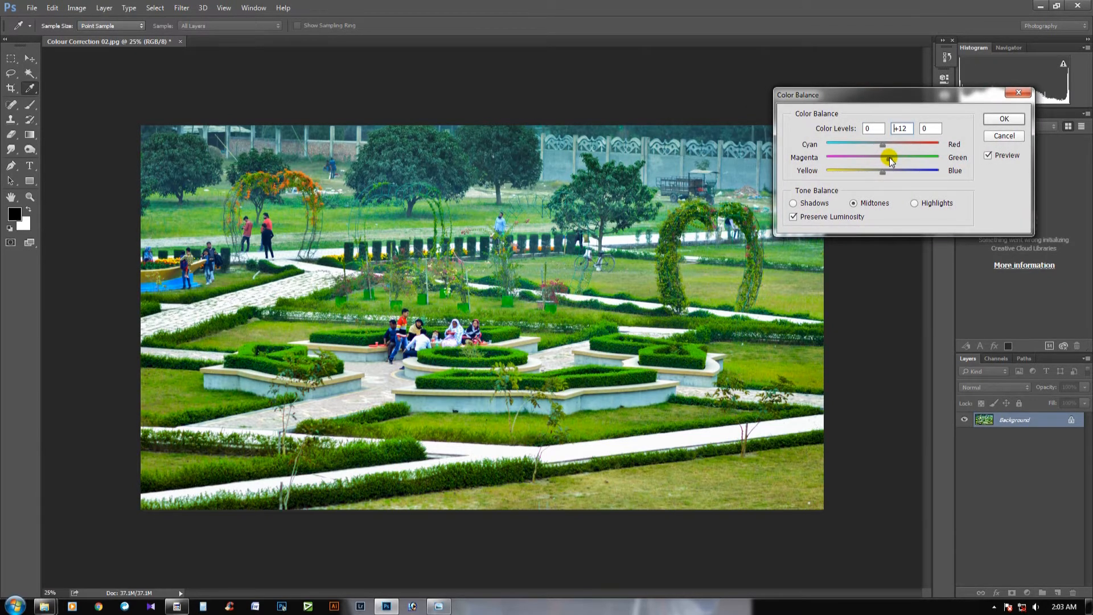
{"action": "left_click_drag", "start_coordinate": [892, 161], "coordinate": [880, 172]}
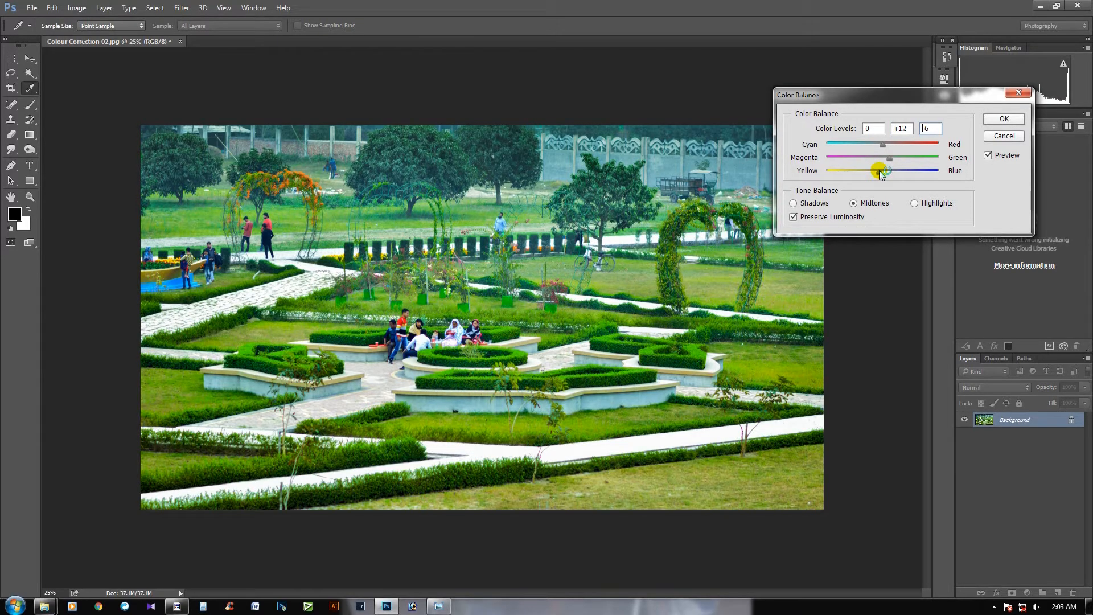
{"action": "key", "text": "Return"}
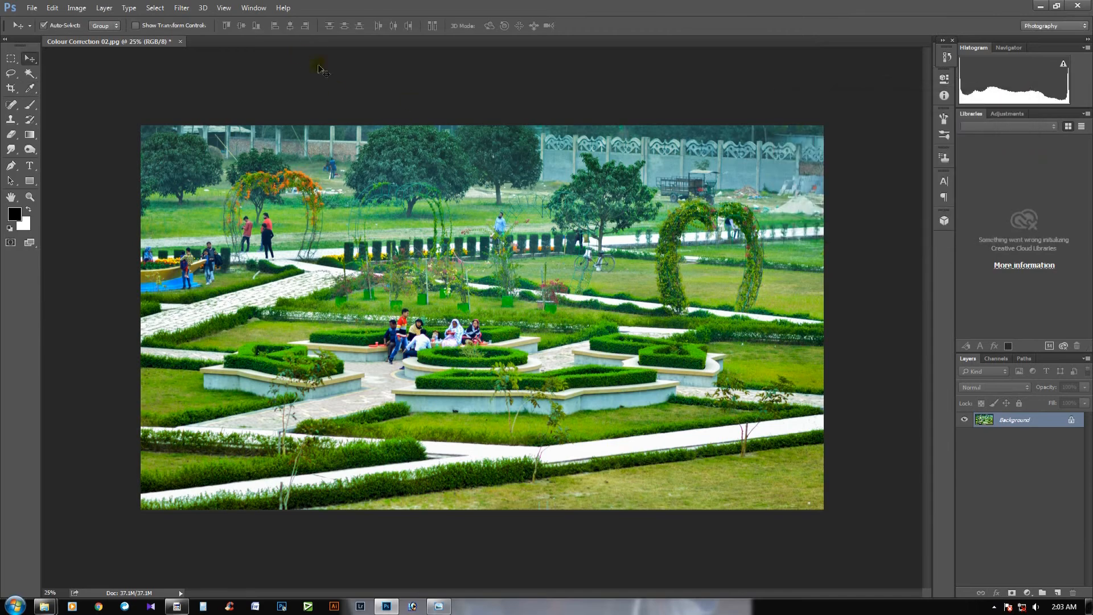
- In a new Camera Raw Filter, set Vibrance to +5 and Saturation to +10
{"action": "left_click", "coordinate": [182, 8]}
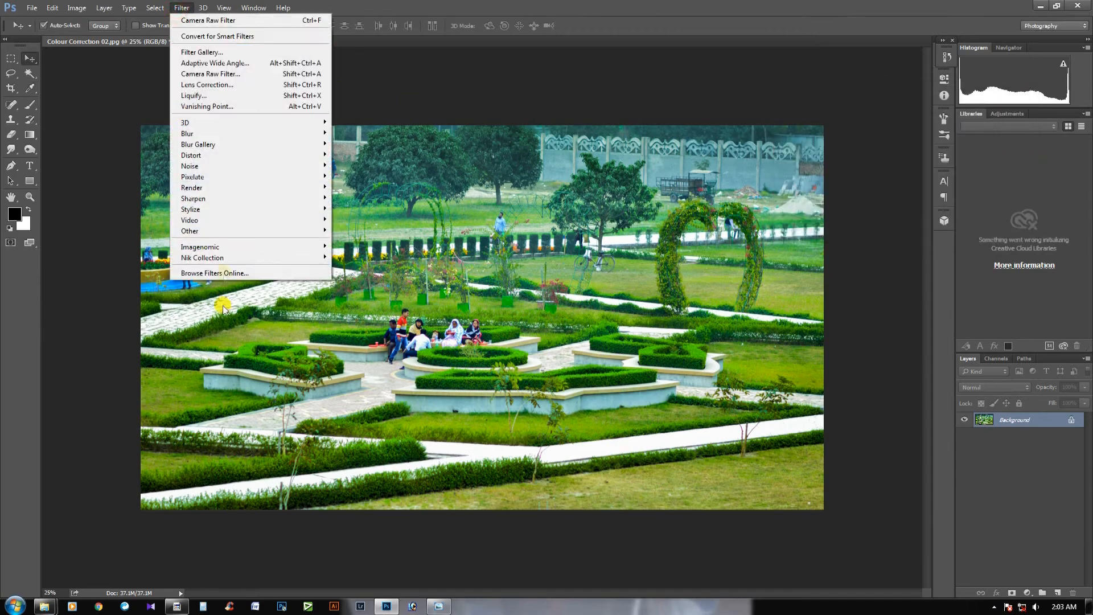
{"action": "left_click", "coordinate": [215, 73]}
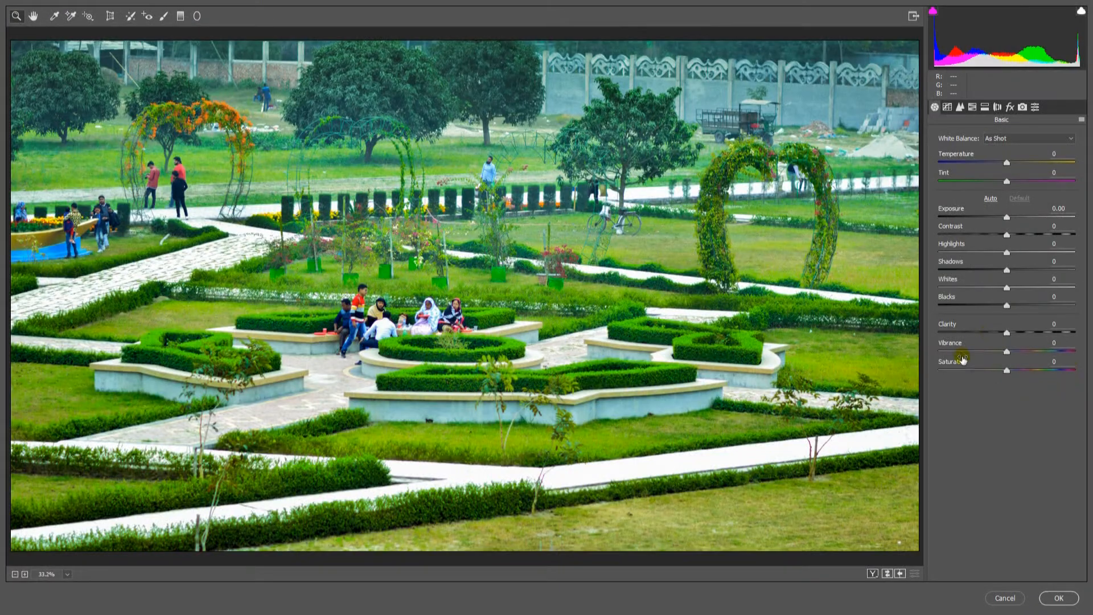
{"action": "left_click_drag", "start_coordinate": [1006, 353], "coordinate": [1013, 371]}
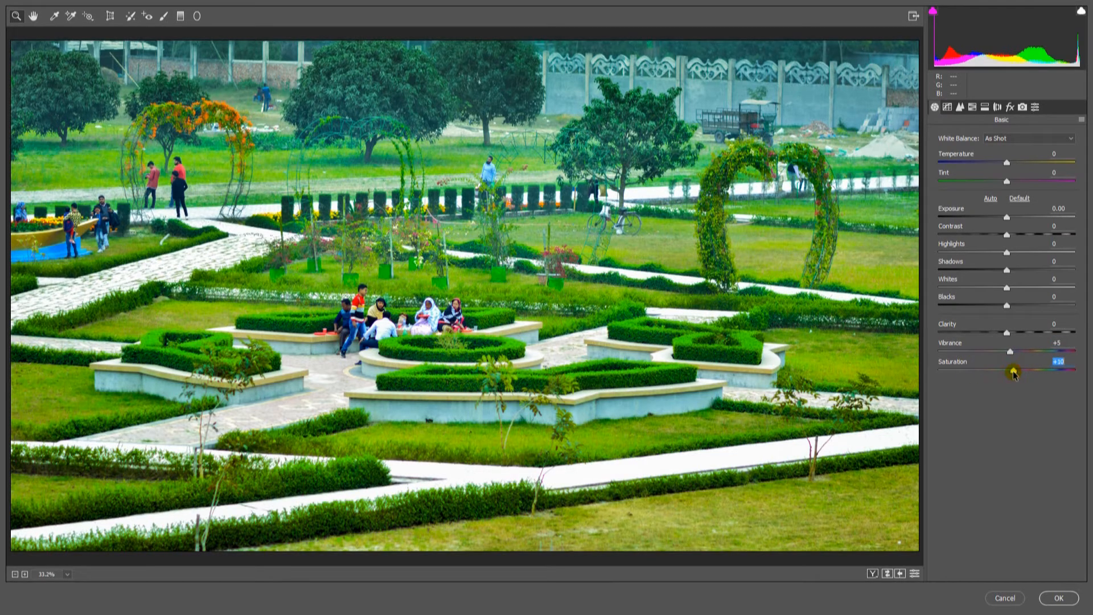
- Set the Yellows hue to +17 and the Greens hue to +5, keeping the Blues hue at 0
{"action": "left_click", "coordinate": [972, 107]}
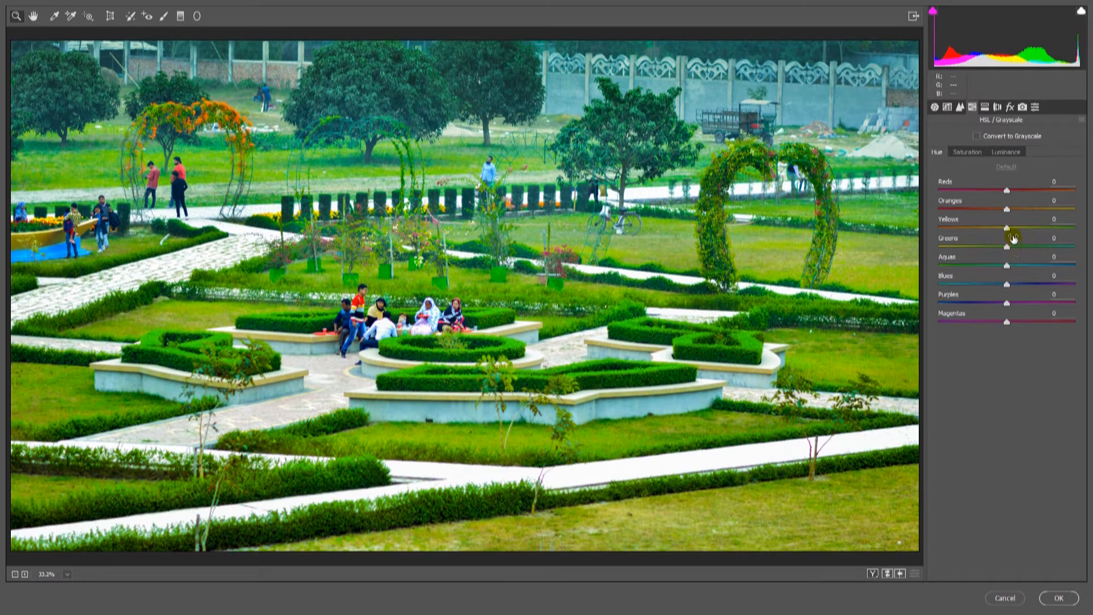
{"action": "mouse_move", "coordinate": [1009, 228]}
{"action": "left_mouse_down"}
{"action": "mouse_move", "coordinate": [1000, 248]}
{"action": "mouse_move", "coordinate": [1009, 249]}
{"action": "left_mouse_up"}
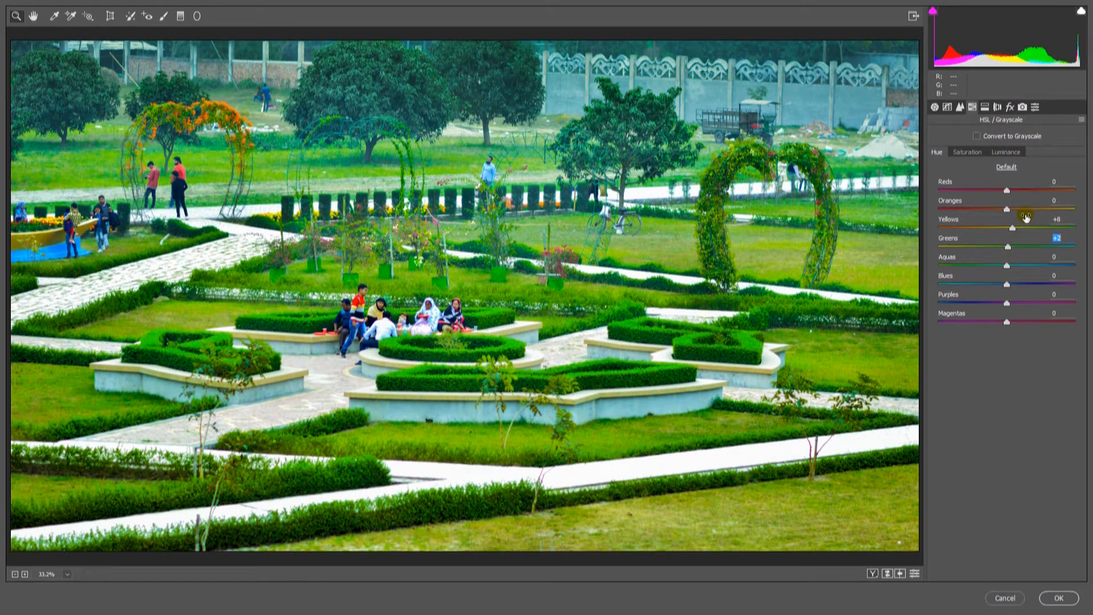
{"action": "left_click_drag", "start_coordinate": [997, 283], "coordinate": [916, 289]}
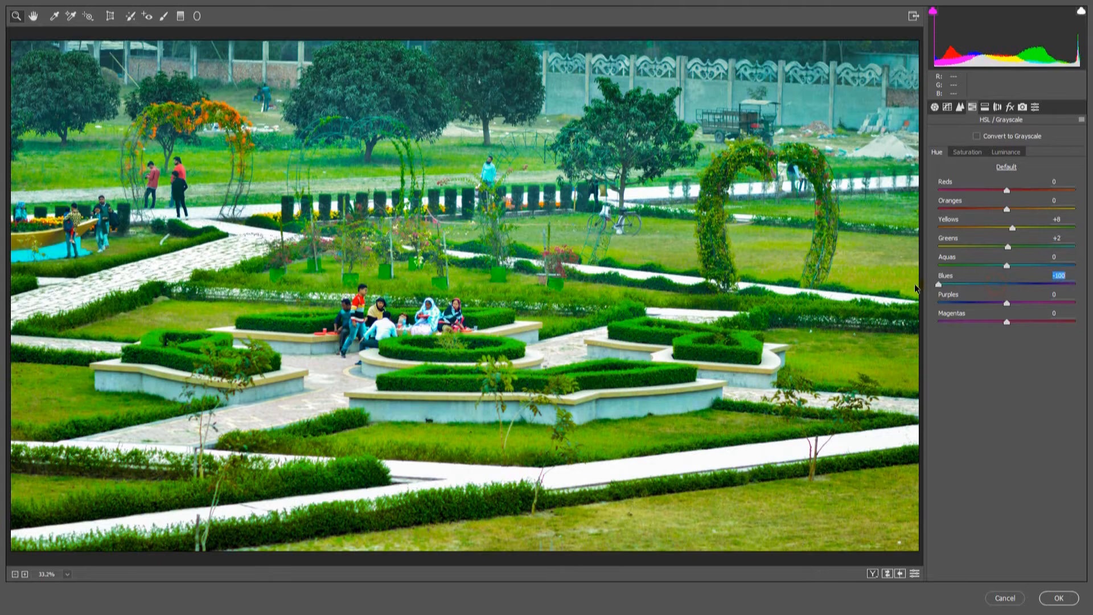
{"action": "type", "text": "0"}
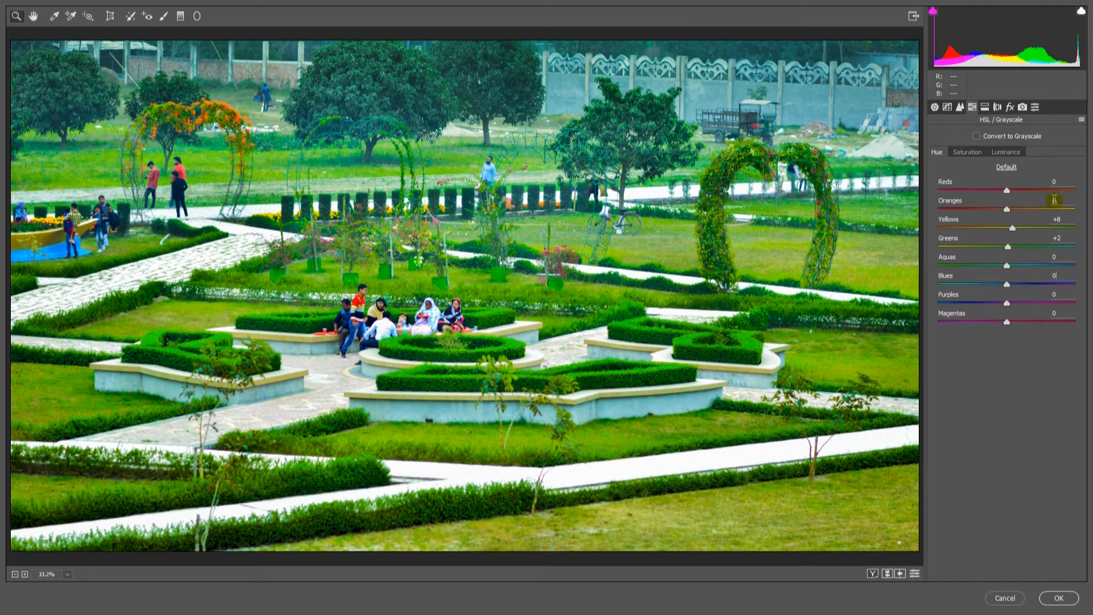
{"action": "left_click_drag", "start_coordinate": [1012, 229], "coordinate": [1058, 230]}
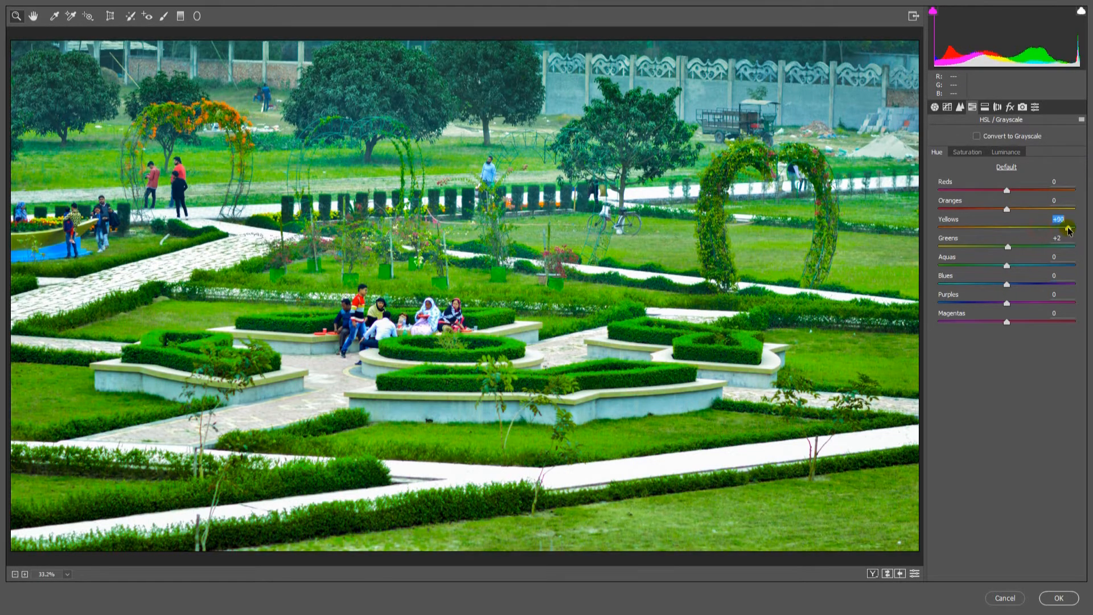
{"action": "double_click", "coordinate": [1058, 230]}
{"action": "left_click_drag", "start_coordinate": [1014, 229], "coordinate": [1012, 250]}
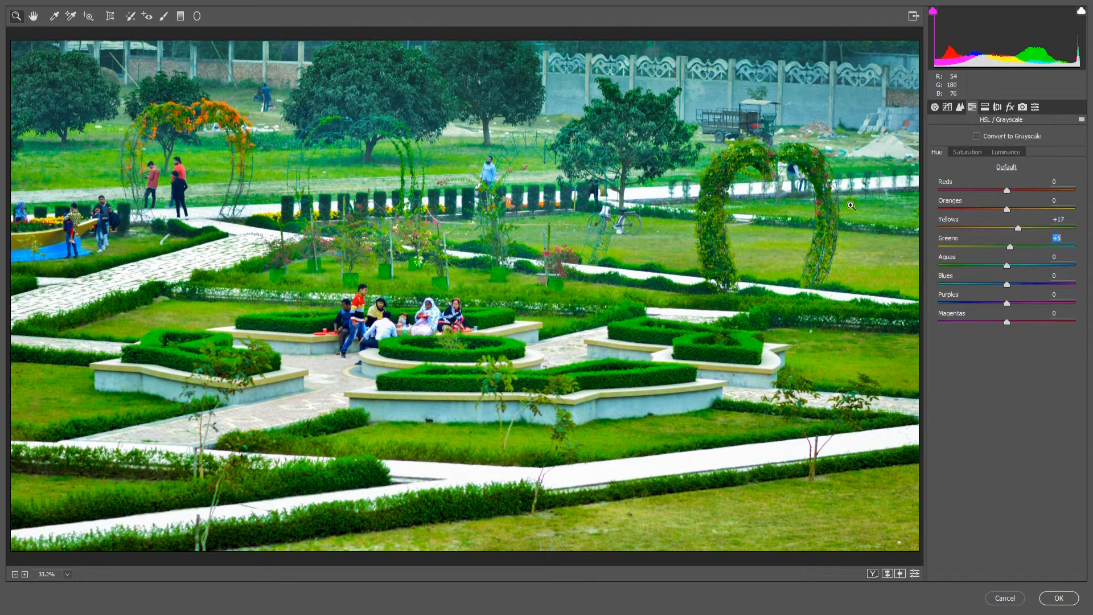
- Set the post-crop vignetting amount to -7, apply the Camera Raw Filter and save the photo
{"action": "left_click", "coordinate": [1009, 107]}
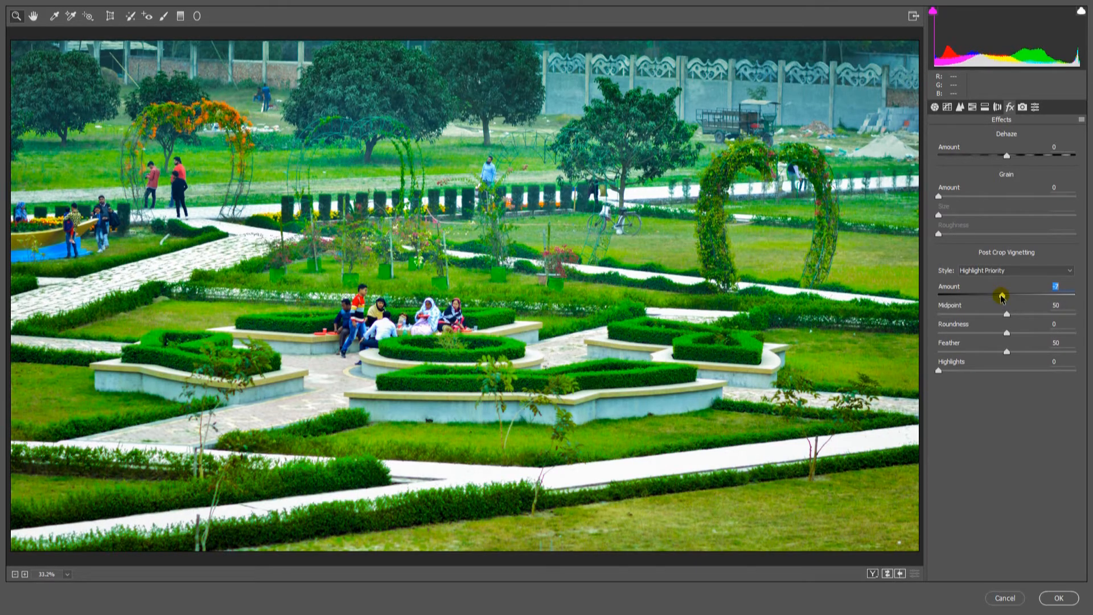
{"action": "key", "text": "Return"}
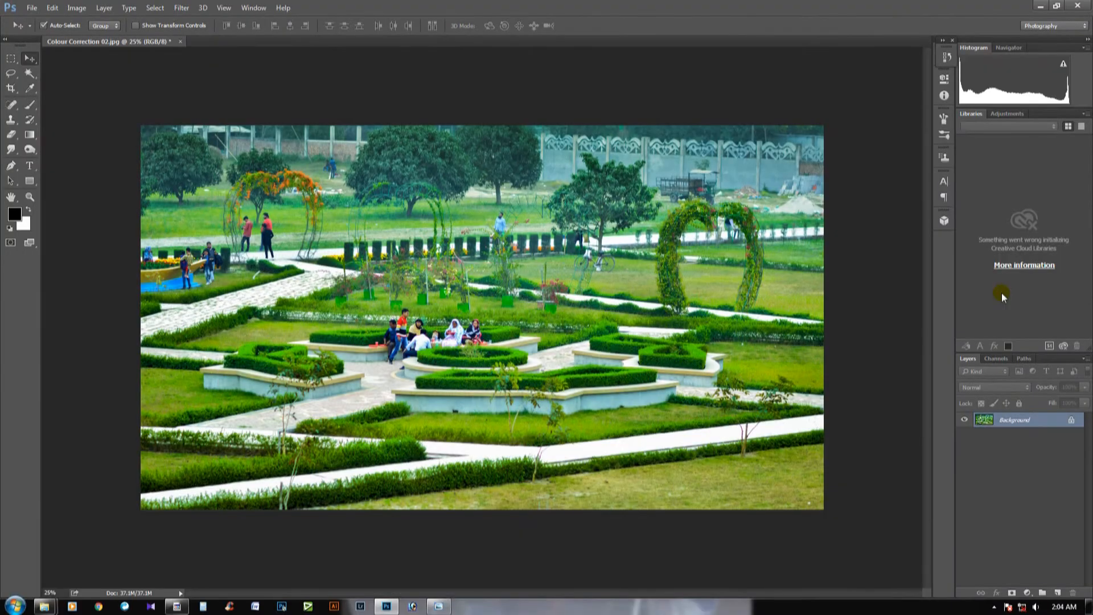
{"action": "key", "text": "ctrl+s"}
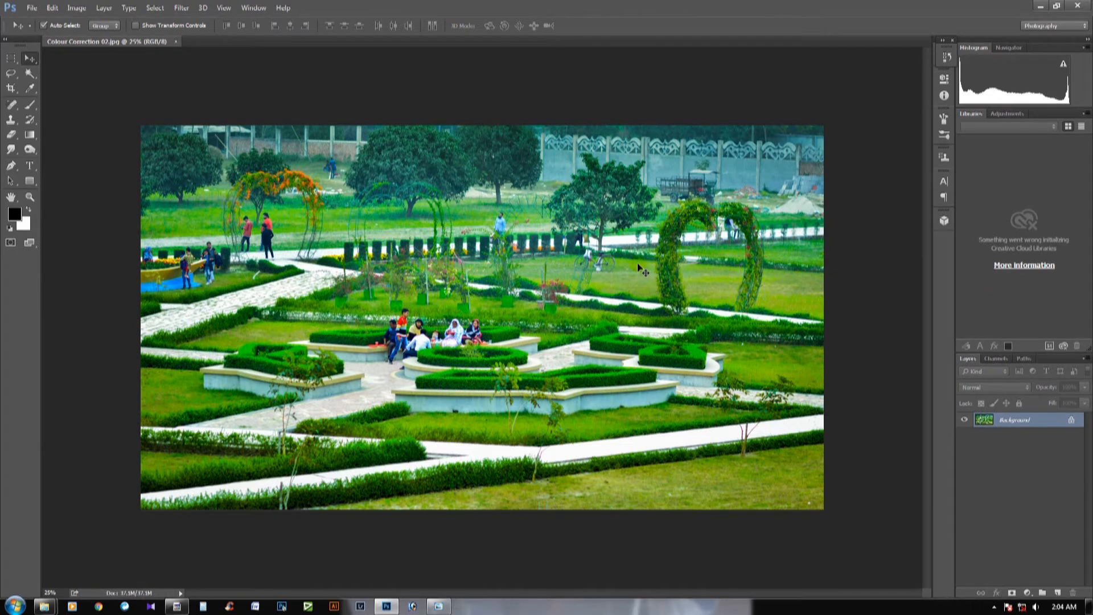
{"action": "left_click", "coordinate": [181, 7]}
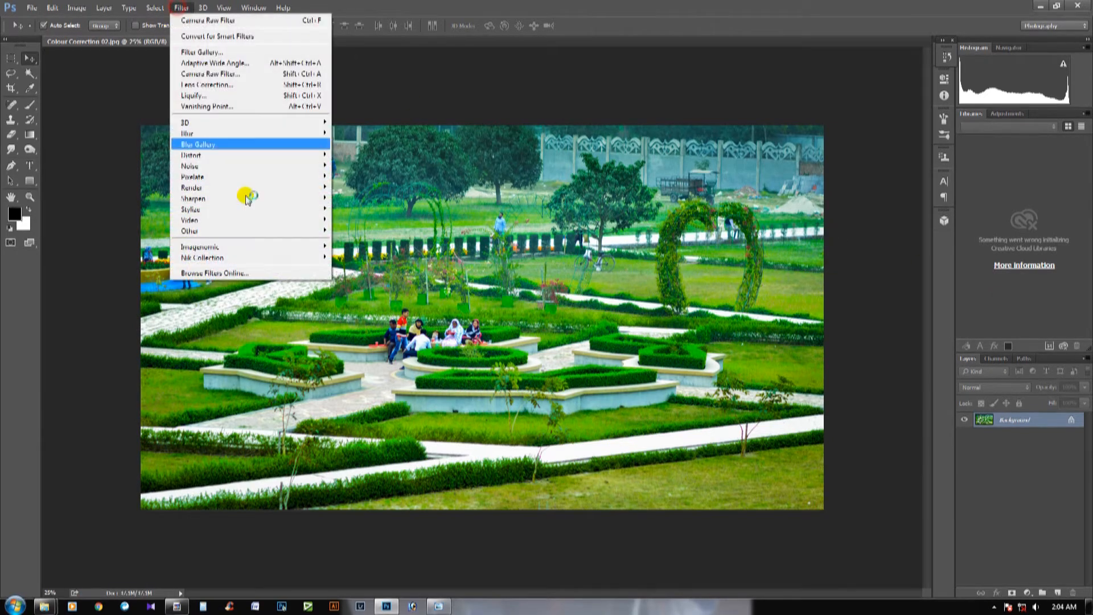
{"action": "left_click", "coordinate": [212, 75]}
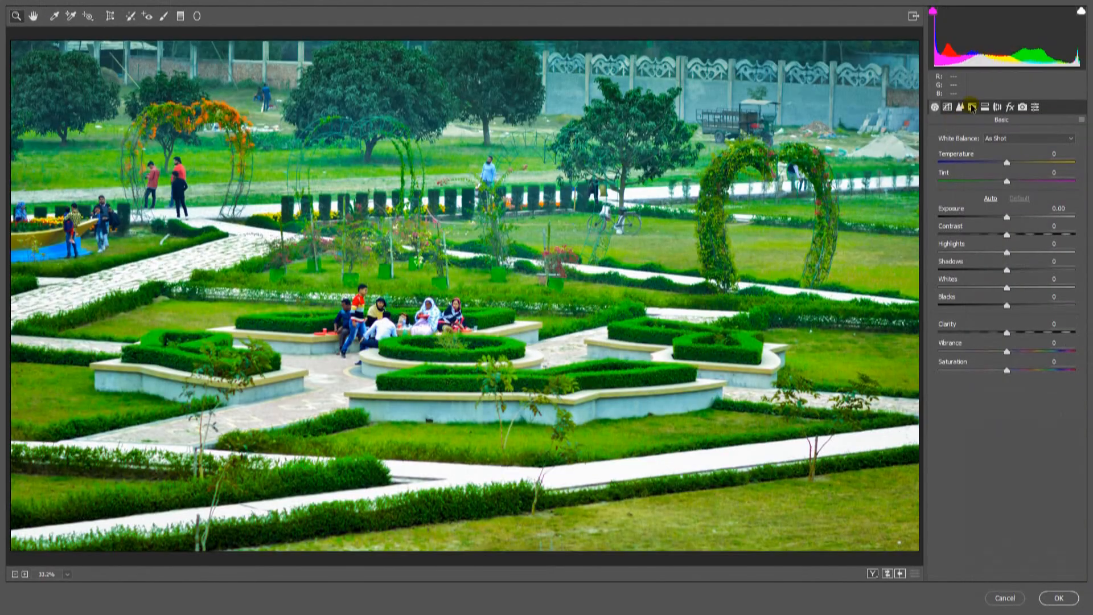
{"action": "left_click", "coordinate": [972, 107]}
{"action": "left_click_drag", "start_coordinate": [984, 248], "coordinate": [943, 230]}
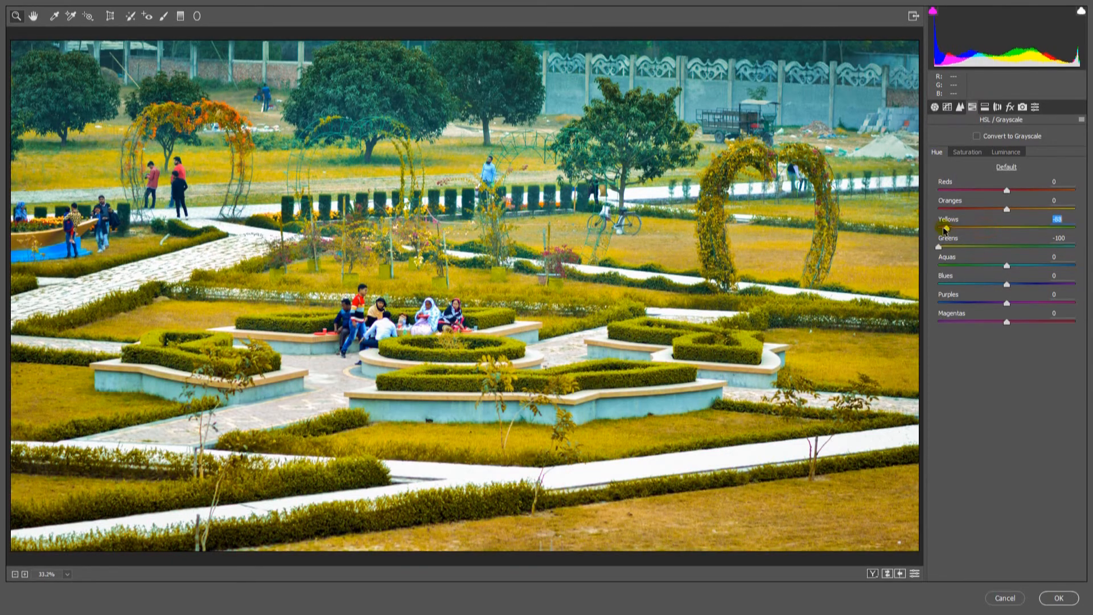
{"action": "type", "text": "0"}
{"action": "key", "text": "Tab"}
{"action": "type", "text": "0"}
{"action": "key", "text": "Tab"}
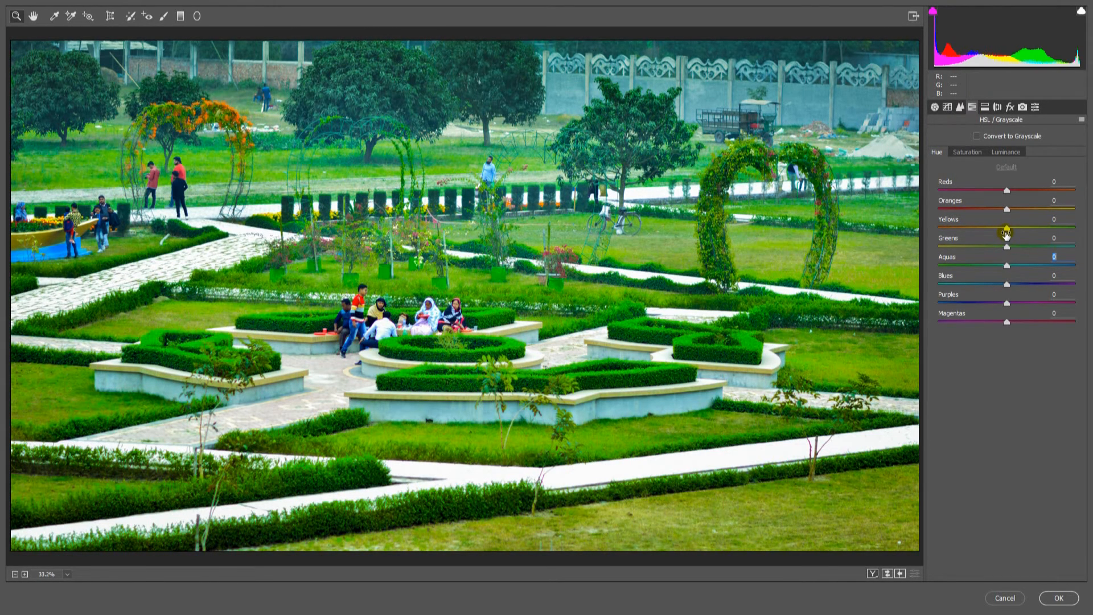
{"action": "left_click", "coordinate": [934, 107]}
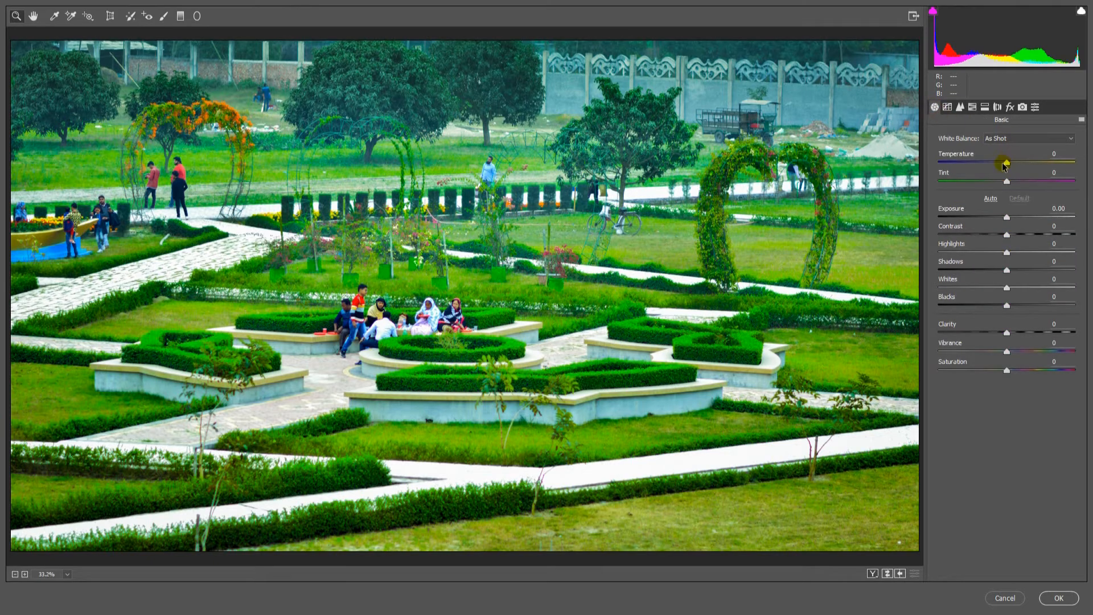
{"action": "mouse_move", "coordinate": [1006, 164]}
{"action": "left_mouse_down"}
{"action": "mouse_move", "coordinate": [989, 164]}
{"action": "mouse_move", "coordinate": [1028, 165]}
{"action": "left_mouse_up"}
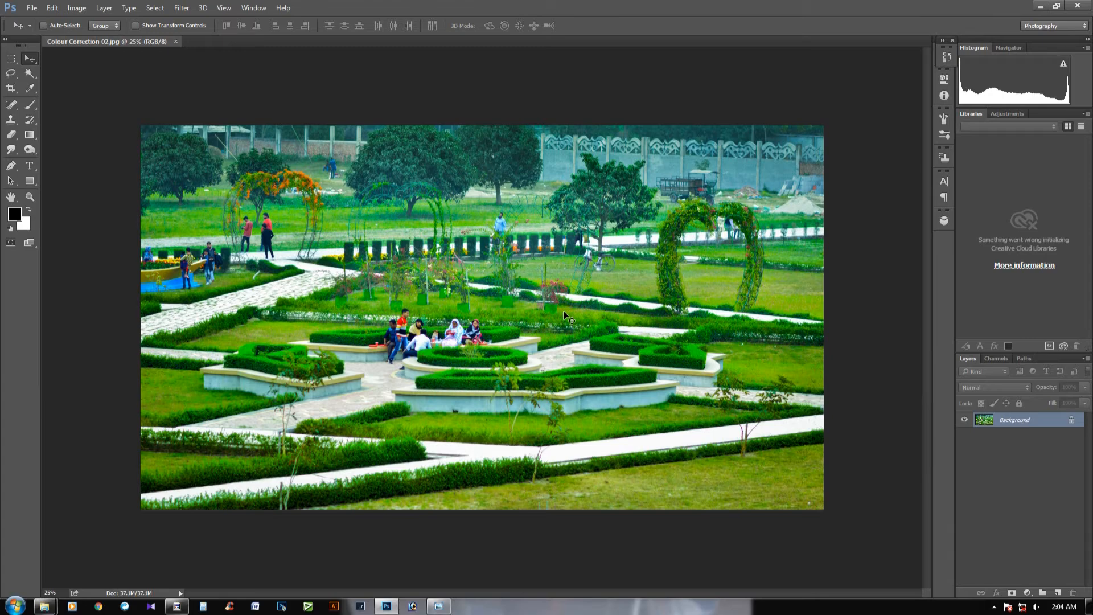
- Apply a Curves adjustment on the RGB channel with a midtone point and a highlight point at input 216, output 210
{"action": "key", "text": "ctrl+m"}
{"action": "left_click_drag", "start_coordinate": [778, 115], "coordinate": [924, 104]}
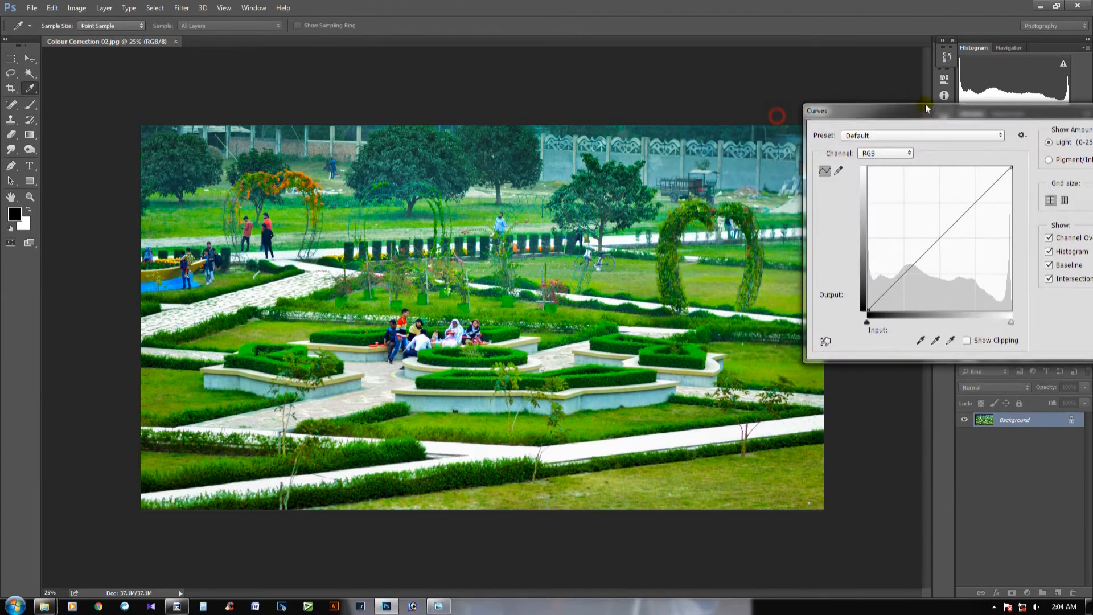
{"action": "left_click", "coordinate": [936, 238]}
{"action": "left_click_drag", "start_coordinate": [936, 238], "coordinate": [934, 238]}
{"action": "left_click", "coordinate": [986, 190]}
{"action": "left_click_drag", "start_coordinate": [987, 190], "coordinate": [987, 193]}
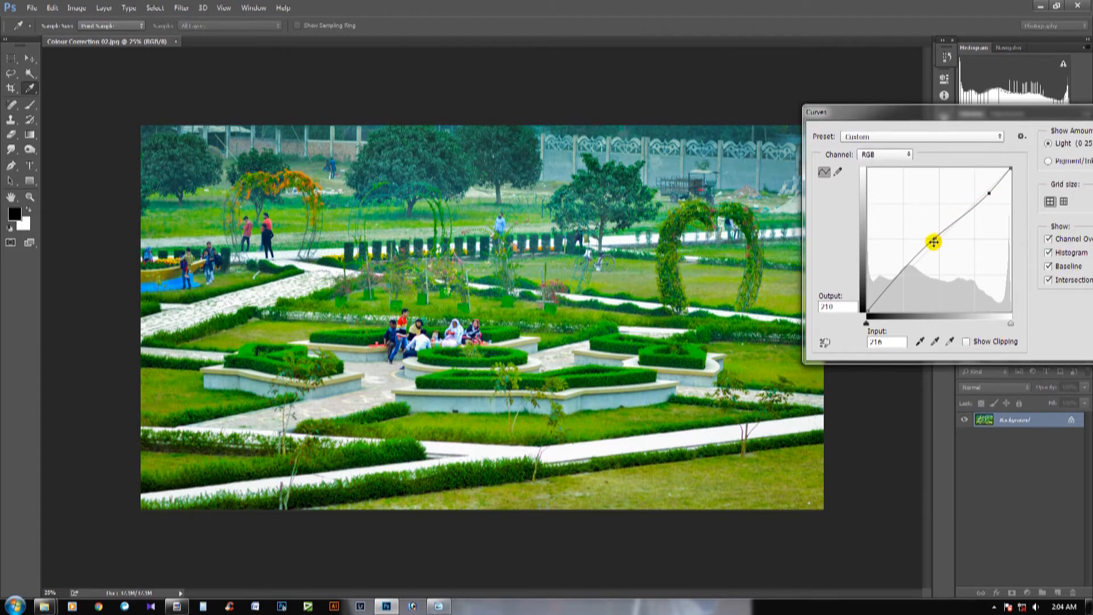
{"action": "key", "text": "Return"}
{"action": "key", "text": "ctrl"}
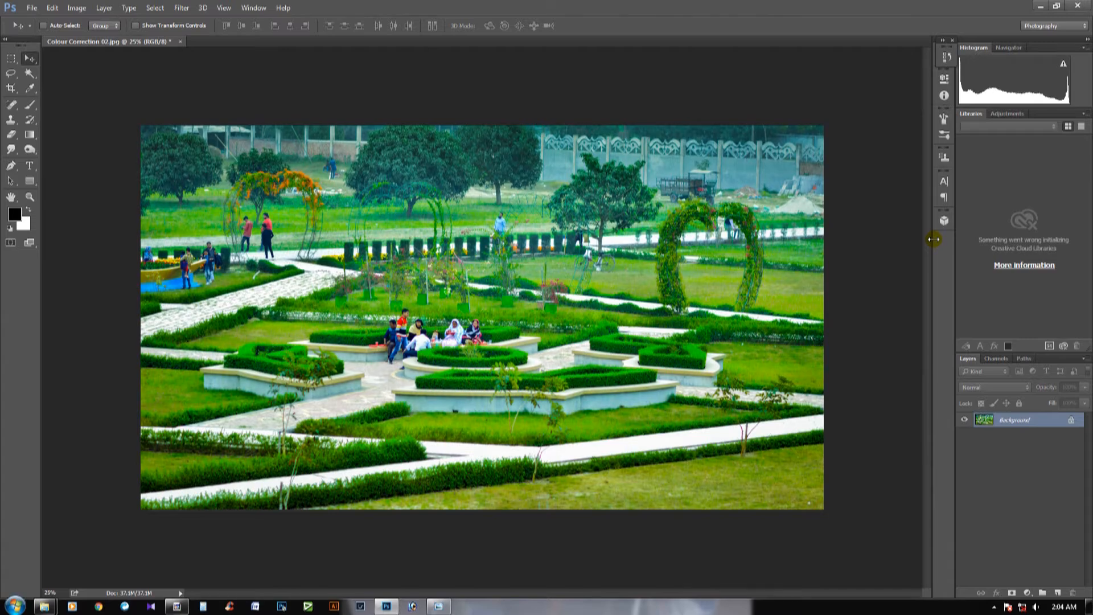
- Apply another RGB Curves adjustment with points at input 125, output 130 and at input 62, output 62, and save the photo
{"action": "key", "text": "i"}
{"action": "key", "text": "ctrl+m"}
{"action": "left_click_drag", "start_coordinate": [576, 117], "coordinate": [1030, 125]}
{"action": "left_click", "coordinate": [948, 251]}
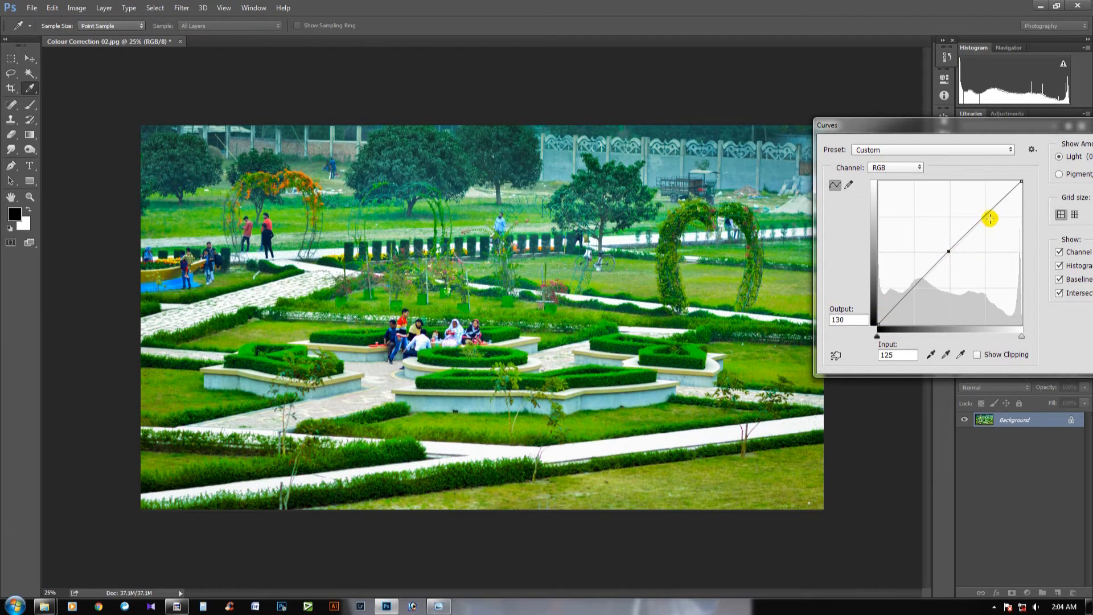
{"action": "left_click", "coordinate": [913, 289]}
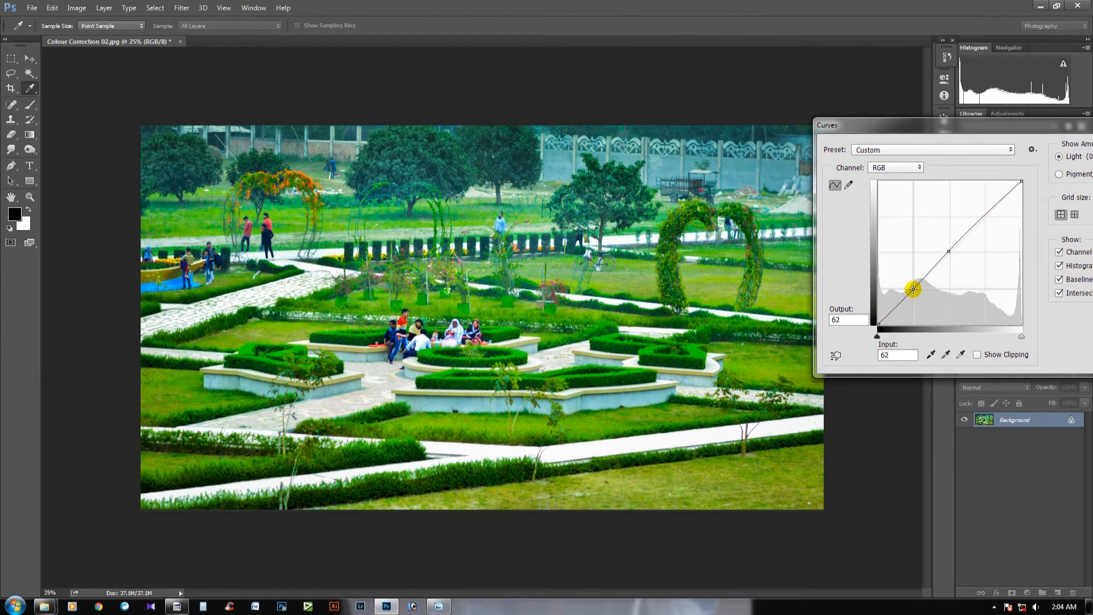
{"action": "key", "text": "Return"}
{"action": "key", "text": "ctrl+s"}
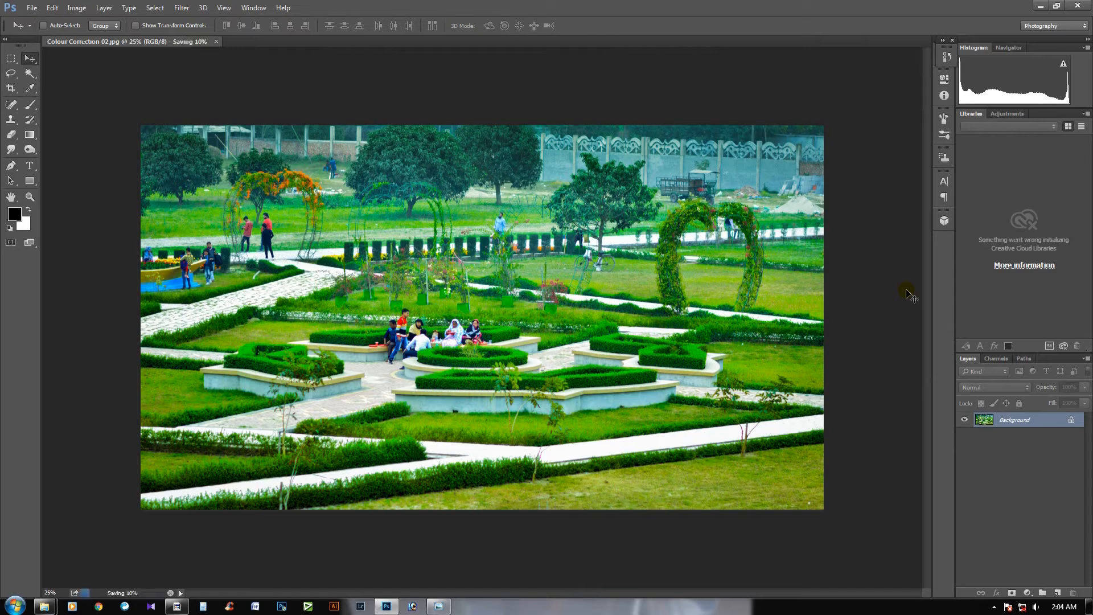
- Apply a Levels adjustment with the input white point at 247 and the black point at 7, and save the photo
{"action": "key", "text": "ctrl+l"}
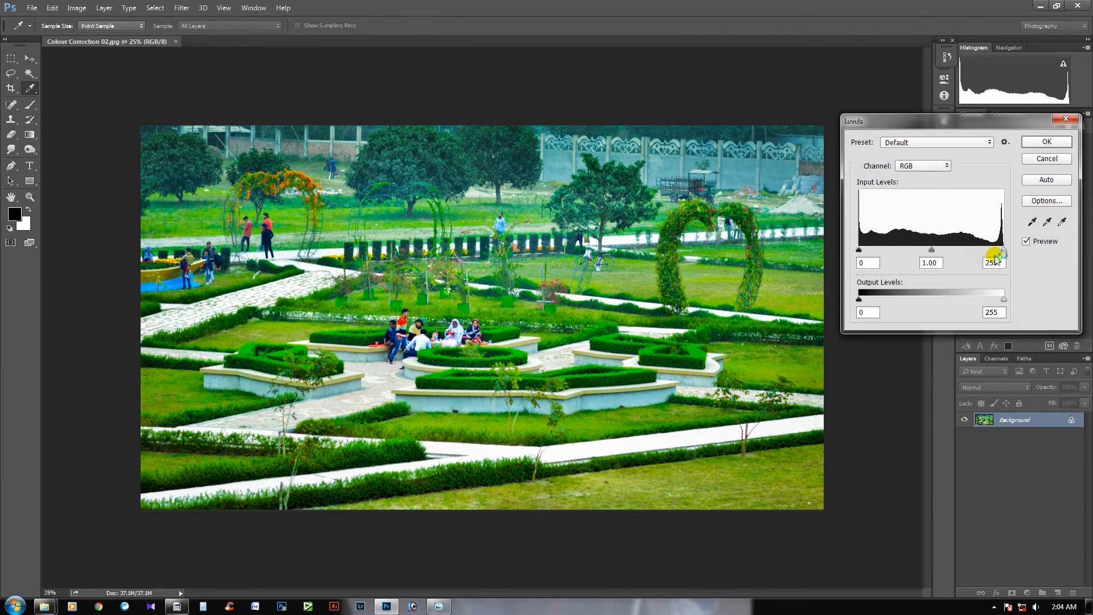
{"action": "left_click_drag", "start_coordinate": [1002, 250], "coordinate": [998, 250]}
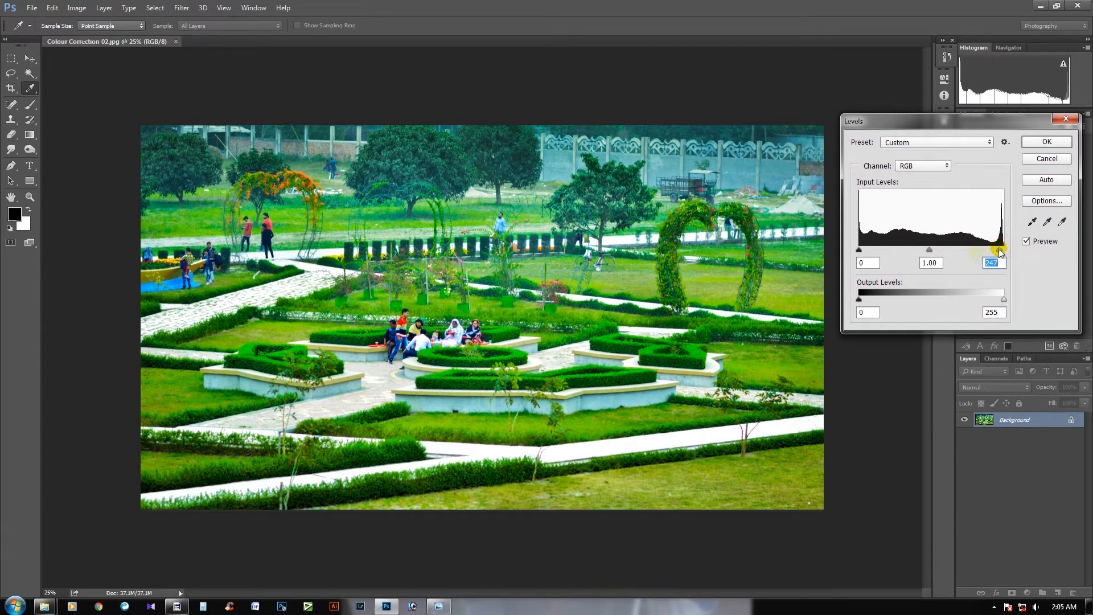
{"action": "left_click_drag", "start_coordinate": [859, 250], "coordinate": [860, 252]}
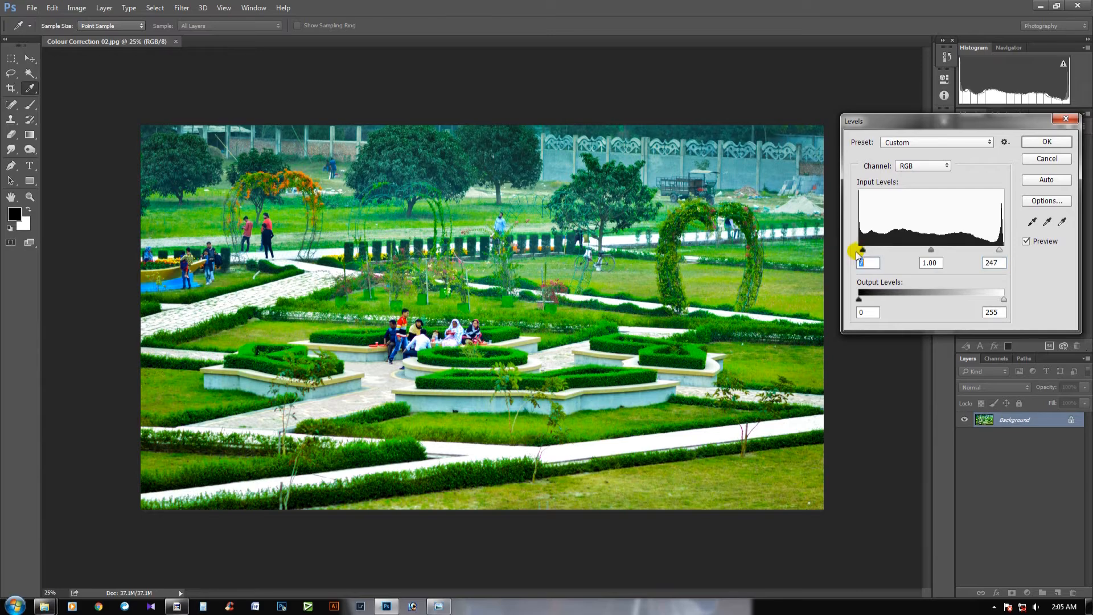
{"action": "key", "text": "Return"}
{"action": "key", "text": "ctrl+s"}
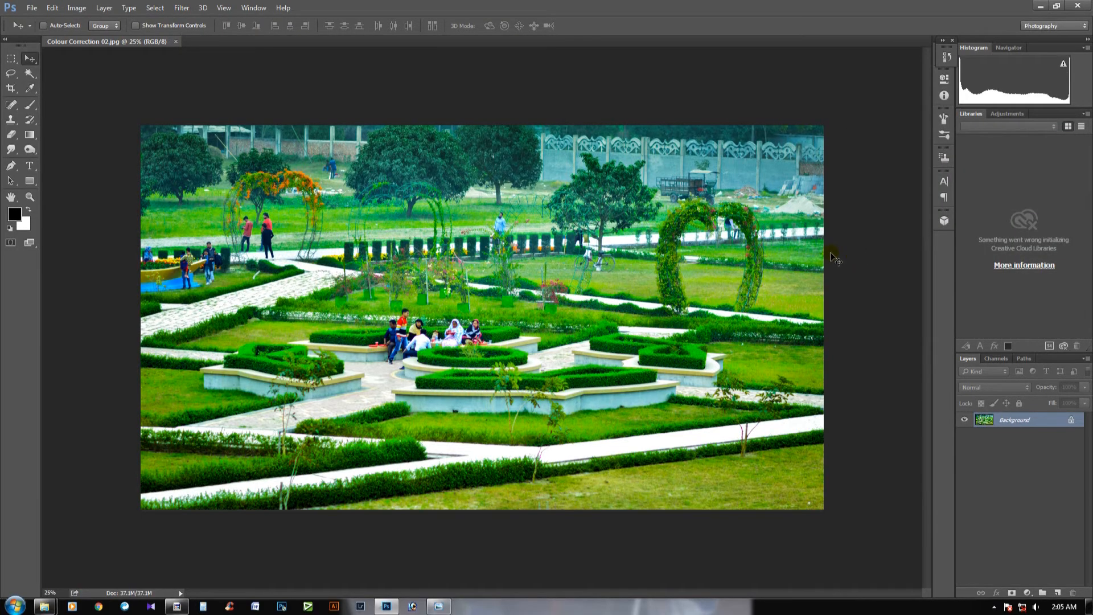
- Apply a Color Balance adjustment that shifts the midtones slightly towards cyan, and save the photo
{"action": "key", "text": "ctrl+b"}
{"action": "left_click_drag", "start_coordinate": [860, 101], "coordinate": [904, 101]}
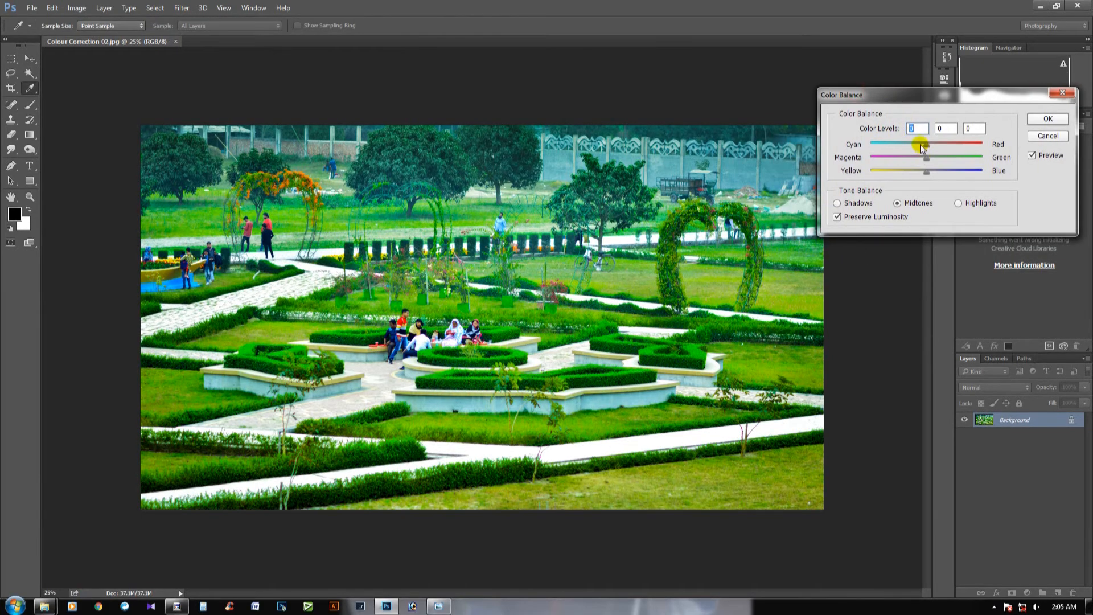
{"action": "left_click_drag", "start_coordinate": [923, 147], "coordinate": [917, 148]}
{"action": "key", "text": "Return"}
{"action": "key", "text": "ctrl+s"}
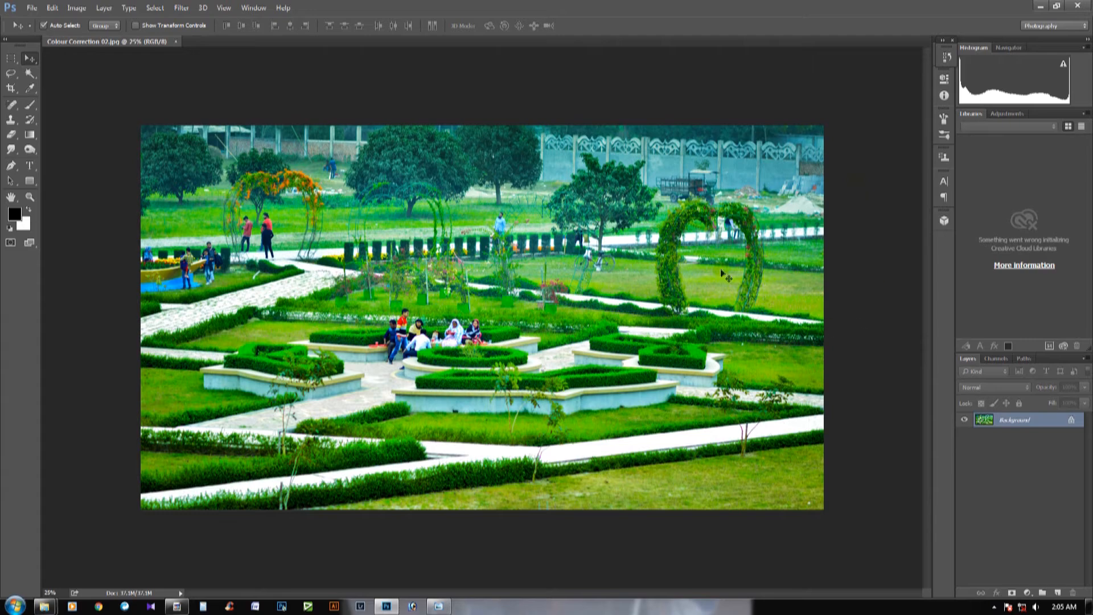
- Review the edit history of Colour Correction 02.jpg by viewing the first Burn Tool state and the initial Untitled-1 state
{"action": "left_click", "coordinate": [944, 59]}
{"action": "scroll", "coordinate": [904, 136], "scroll_direction": "up", "scroll_amount": 10}
{"action": "scroll", "coordinate": [904, 136], "scroll_direction": "up", "scroll_amount": 2}
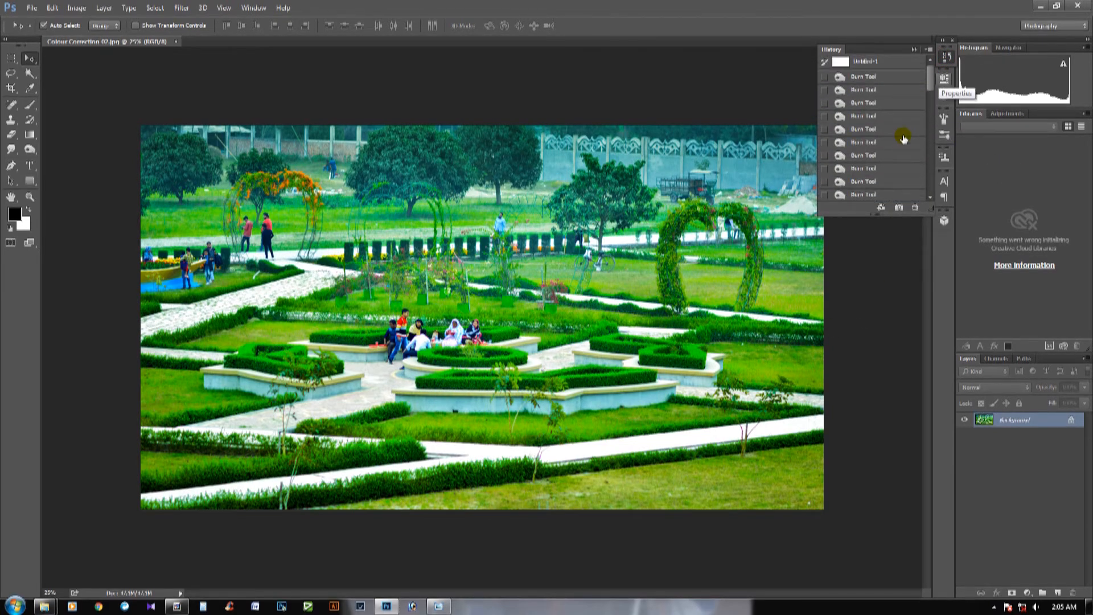
{"action": "left_click", "coordinate": [860, 78]}
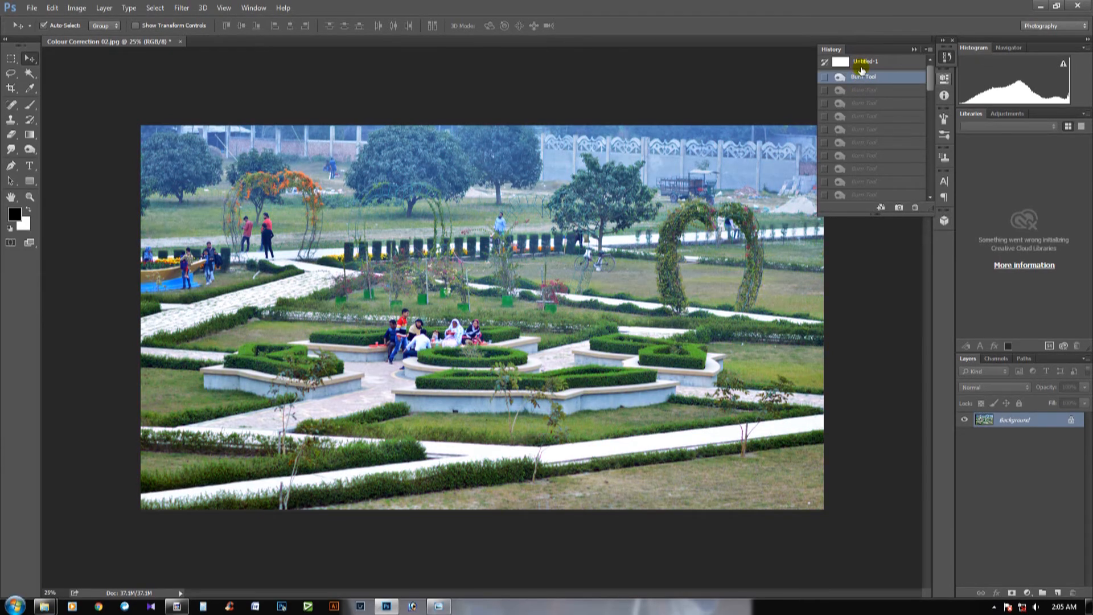
{"action": "left_click", "coordinate": [861, 63]}
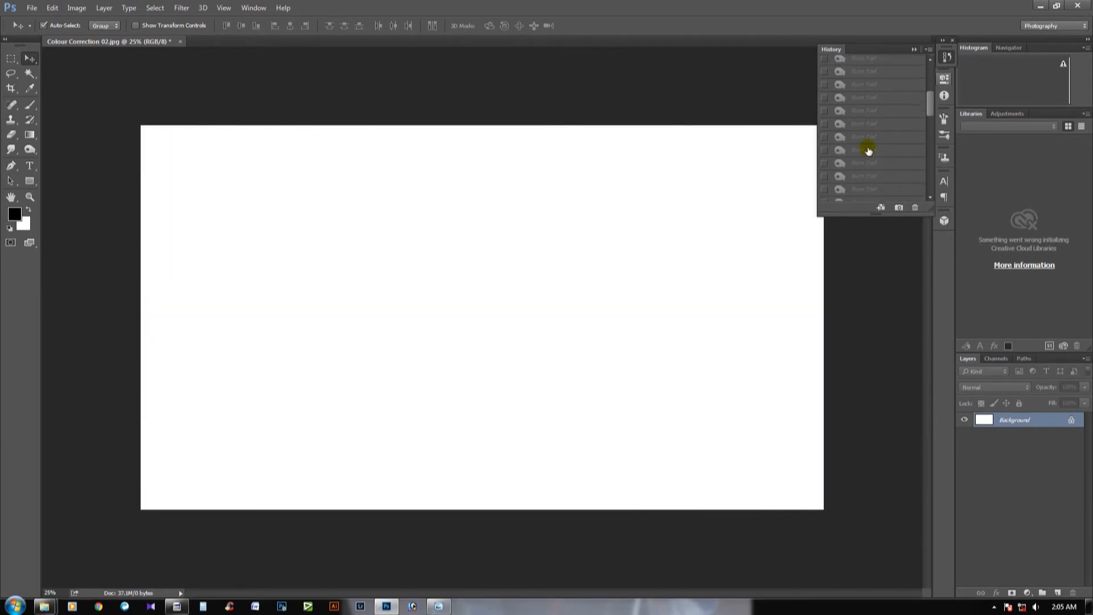
{"action": "left_click", "coordinate": [858, 81]}
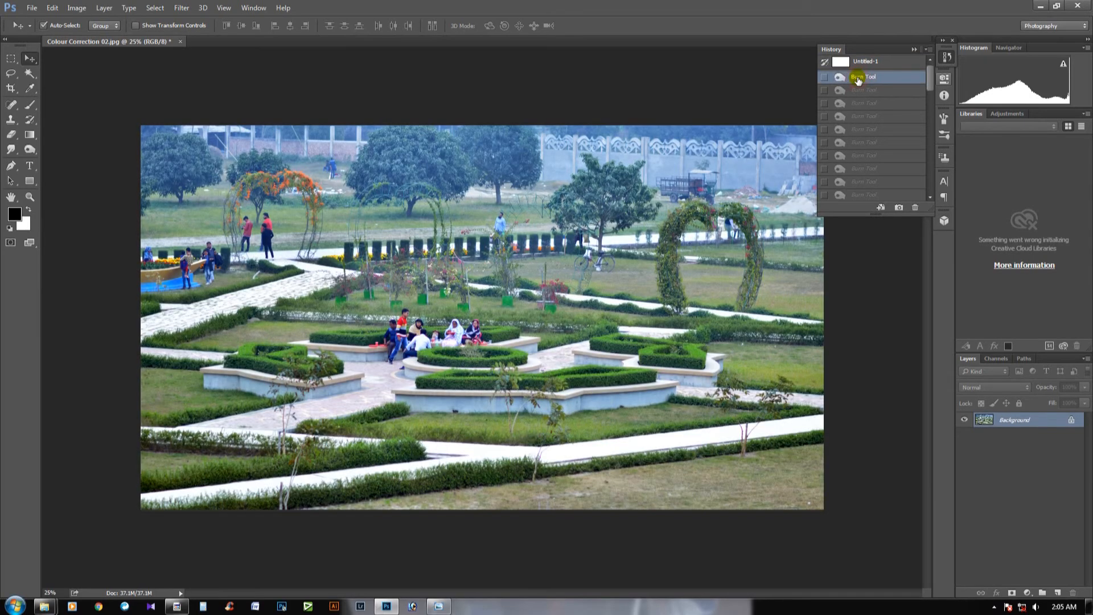
- Return the photo to the final Color Balance history state and save it
{"action": "scroll", "coordinate": [857, 142], "scroll_direction": "down", "scroll_amount": 3}
{"action": "scroll", "coordinate": [860, 197], "scroll_direction": "down", "scroll_amount": 5}
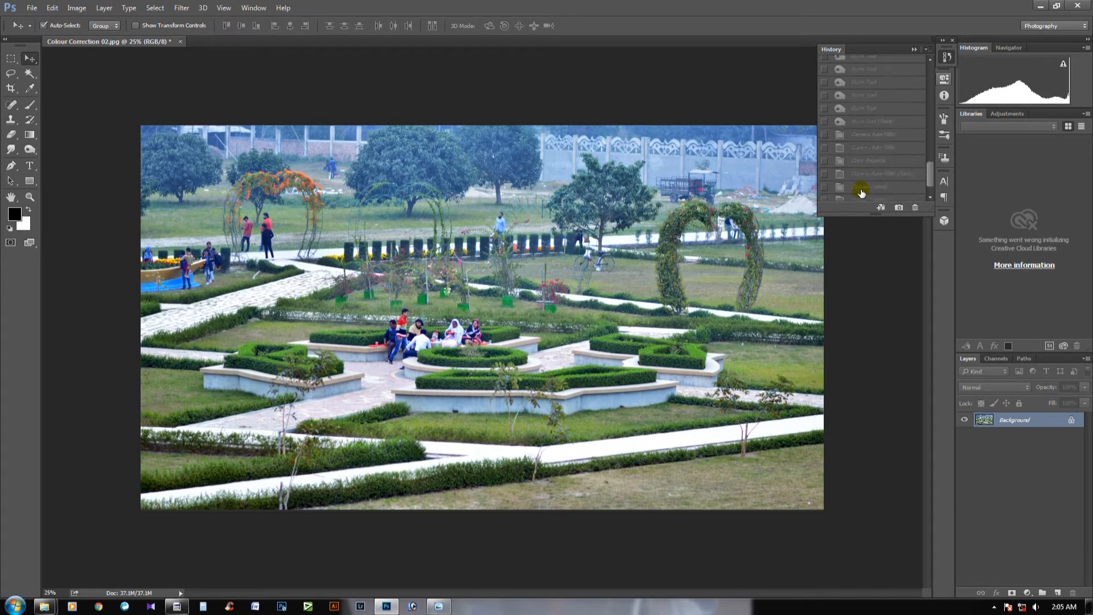
{"action": "left_click", "coordinate": [861, 193]}
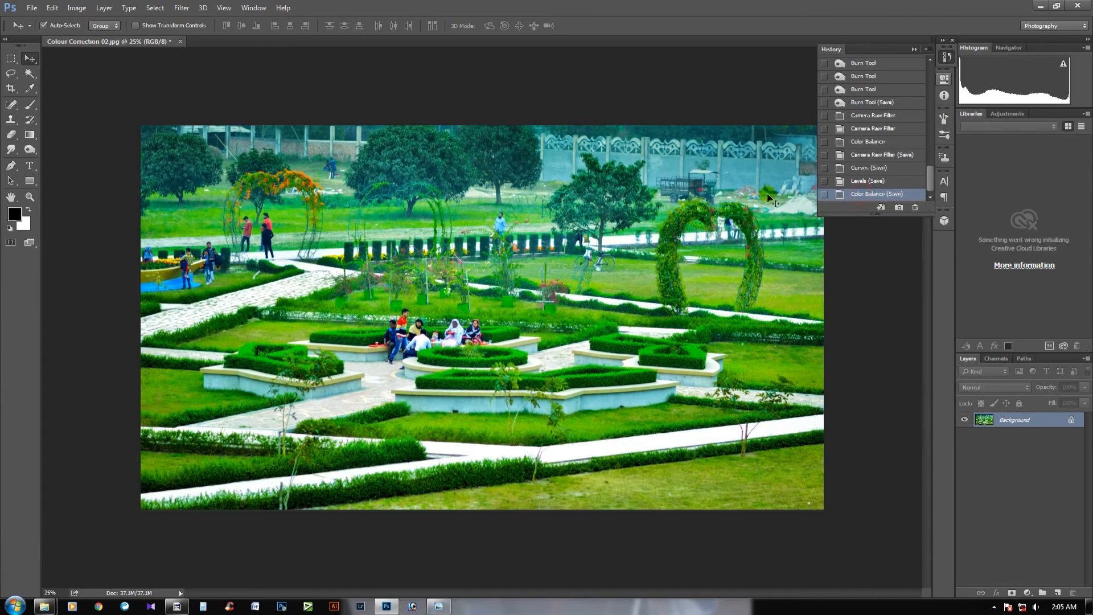
{"action": "key", "text": "ctrl+s"}
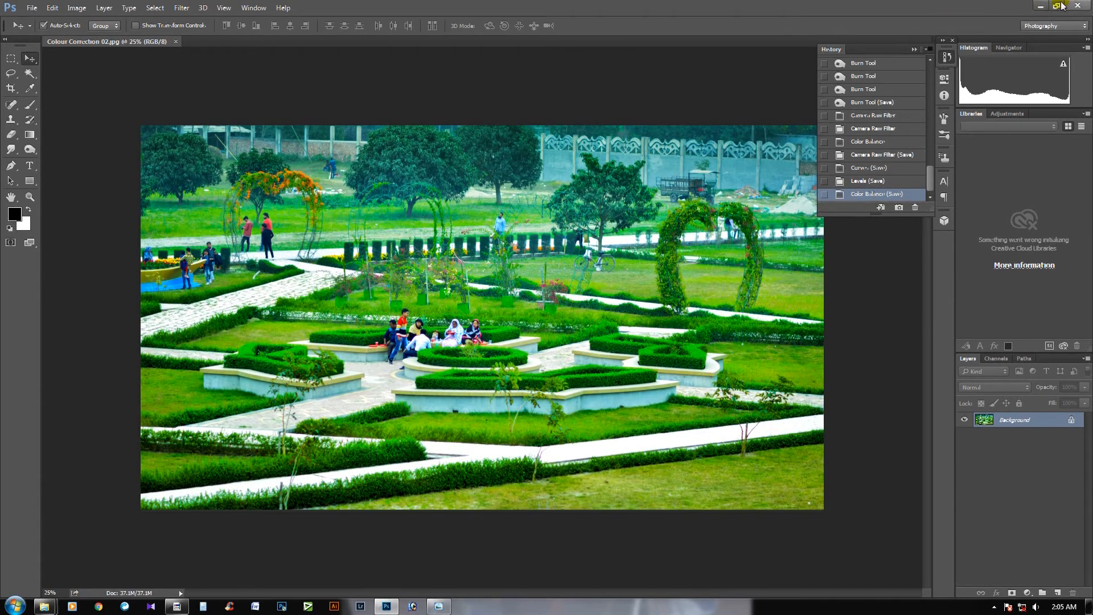
- Open the original Colour Correction.jpg from the desktop as a second document and compare it with the corrected Colour Correction 02.jpg
{"action": "left_click", "coordinate": [1040, 5]}
{"action": "left_click_drag", "start_coordinate": [21, 442], "coordinate": [540, 26]}
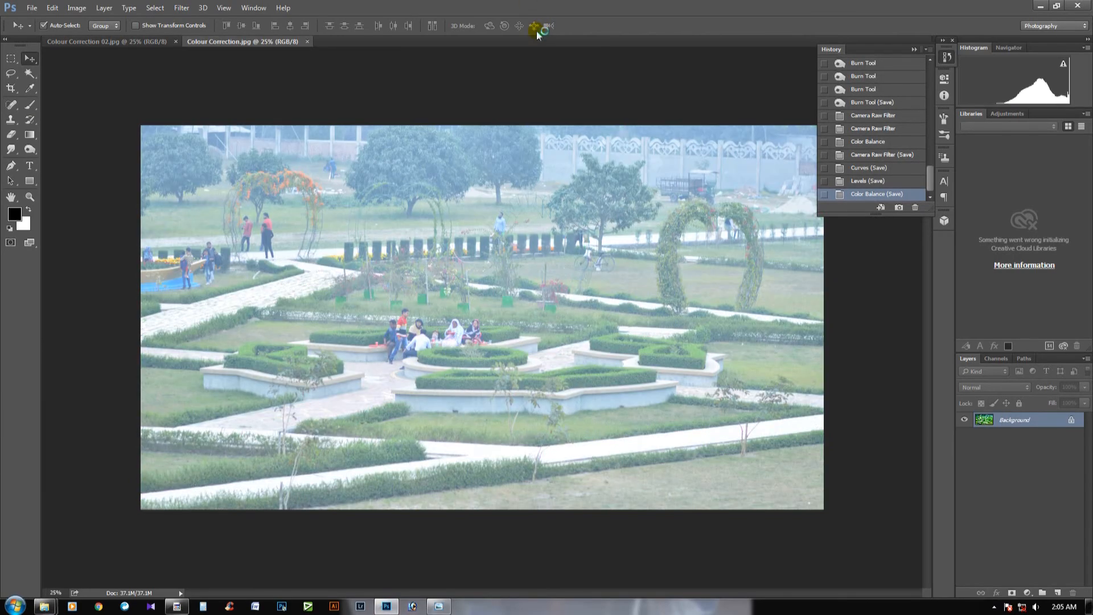
{"action": "left_click", "coordinate": [139, 43]}
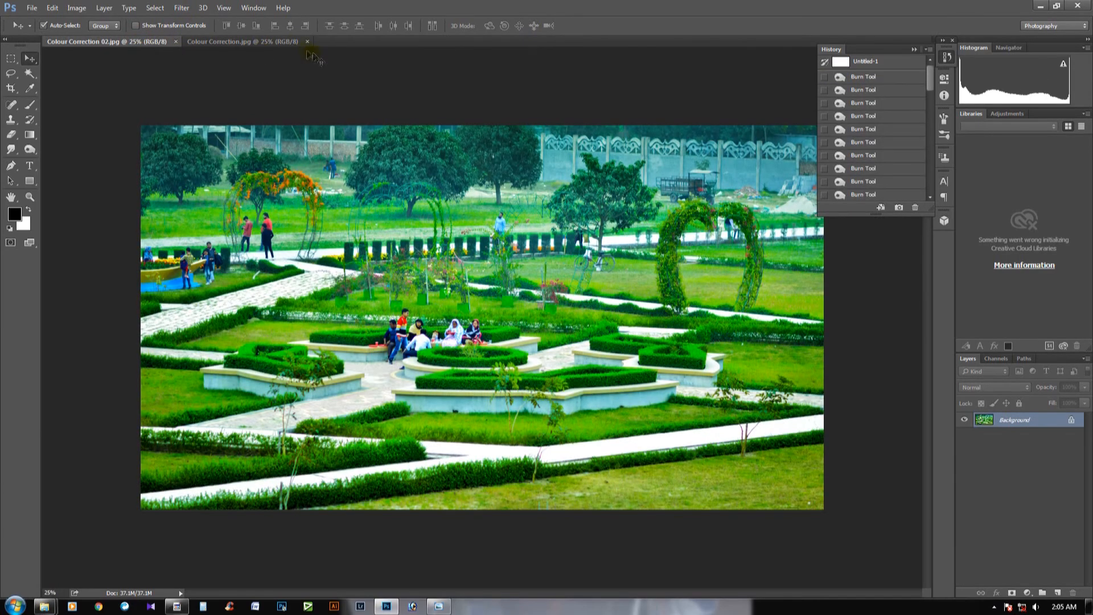
{"action": "left_click", "coordinate": [284, 42]}
{"action": "left_click", "coordinate": [127, 43]}
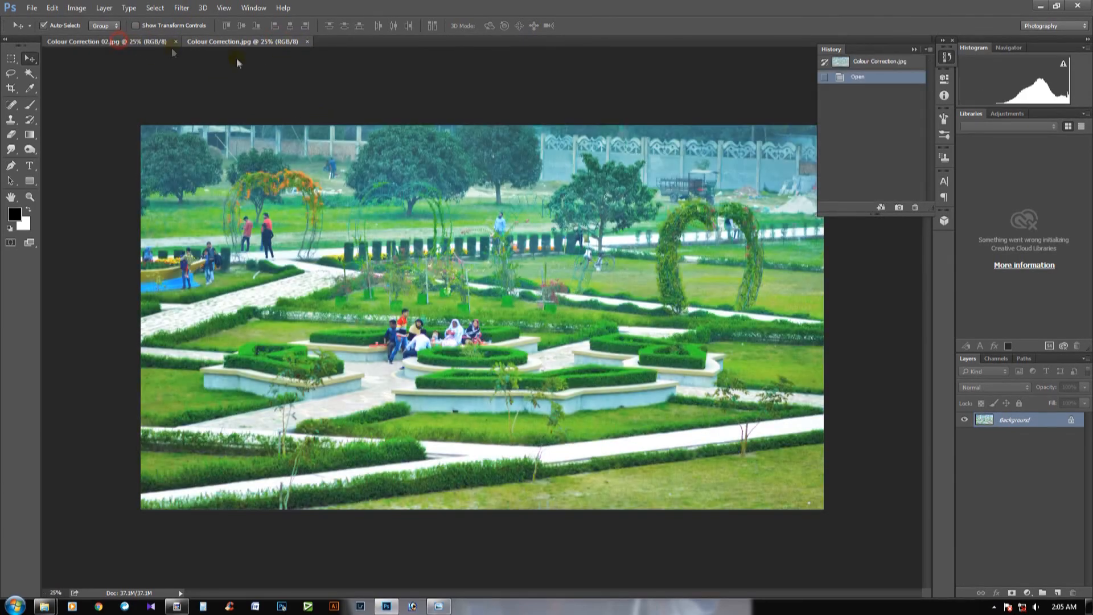
{"action": "left_click", "coordinate": [245, 42]}
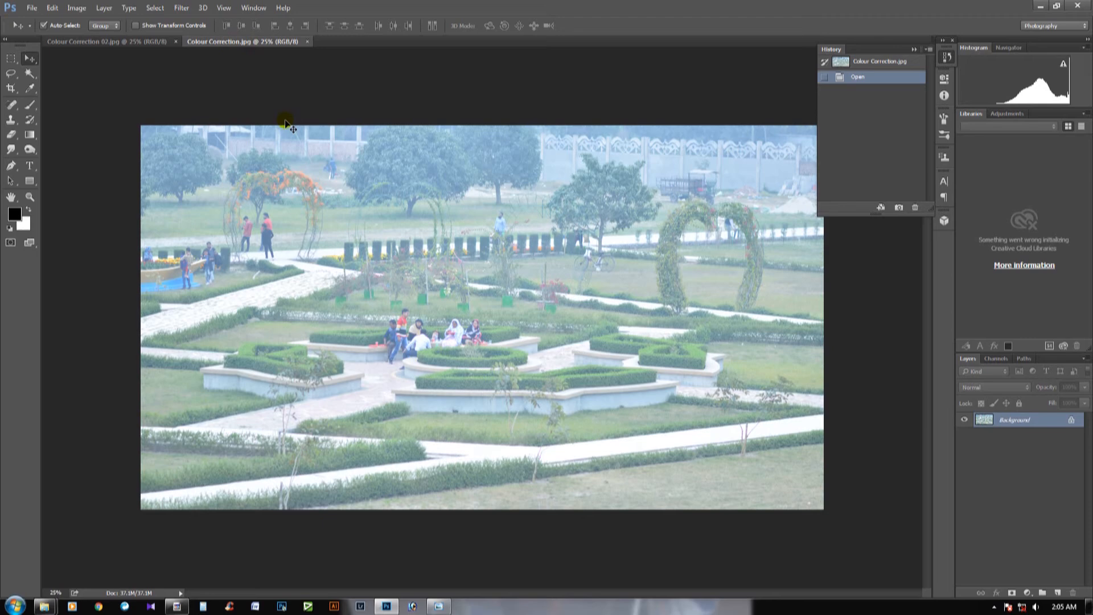
{"action": "left_click", "coordinate": [146, 41]}
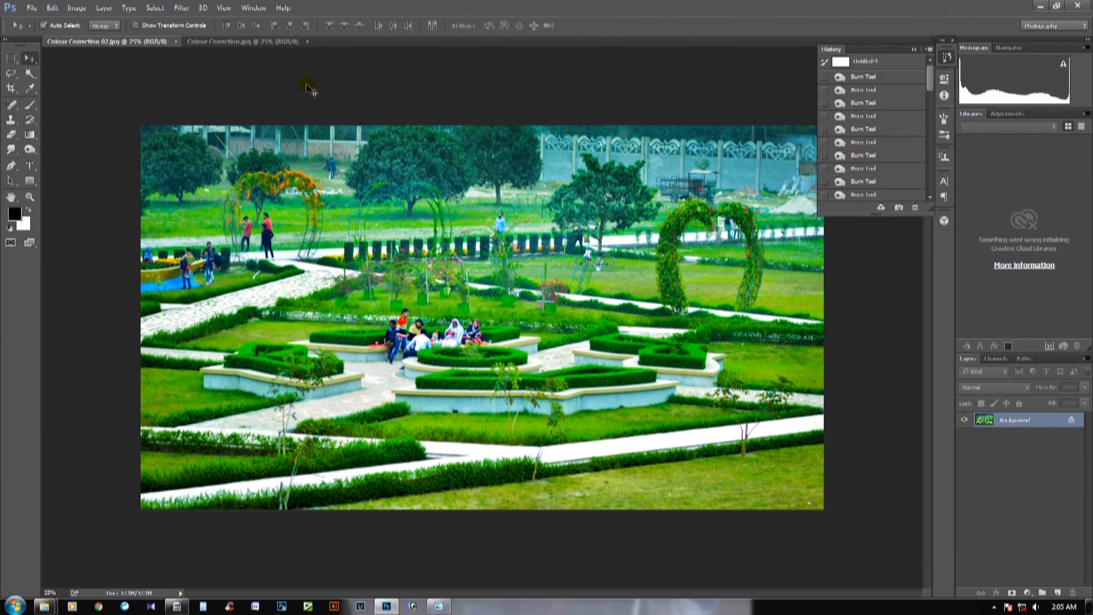
{"action": "left_click", "coordinate": [239, 41]}
{"action": "left_click", "coordinate": [114, 41]}
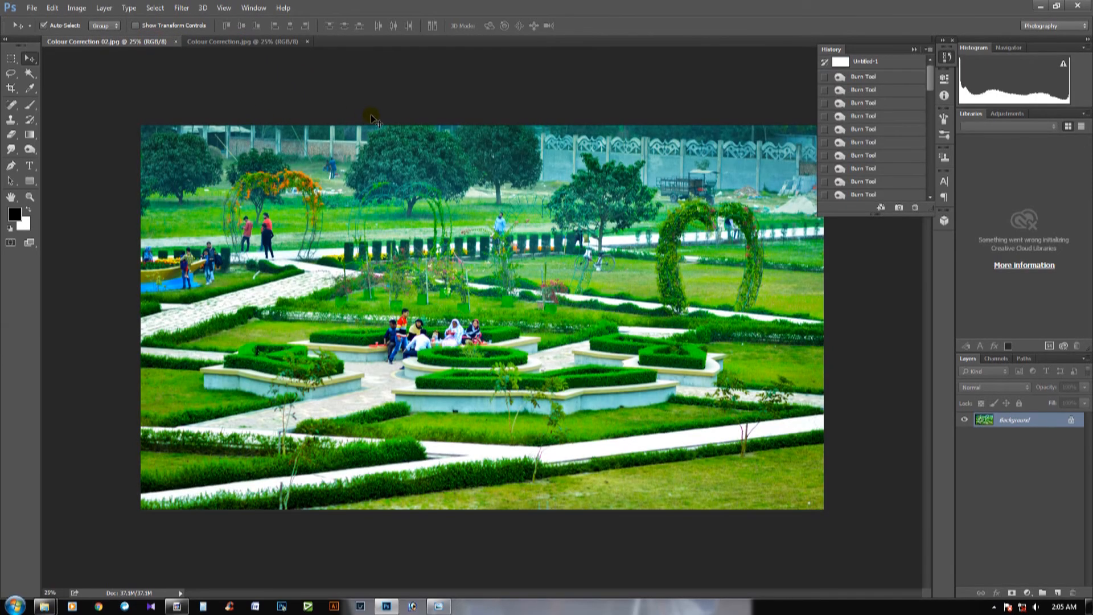
- View the corrected photo fitted to the screen with all panels hidden
{"action": "key", "text": "Tab"}
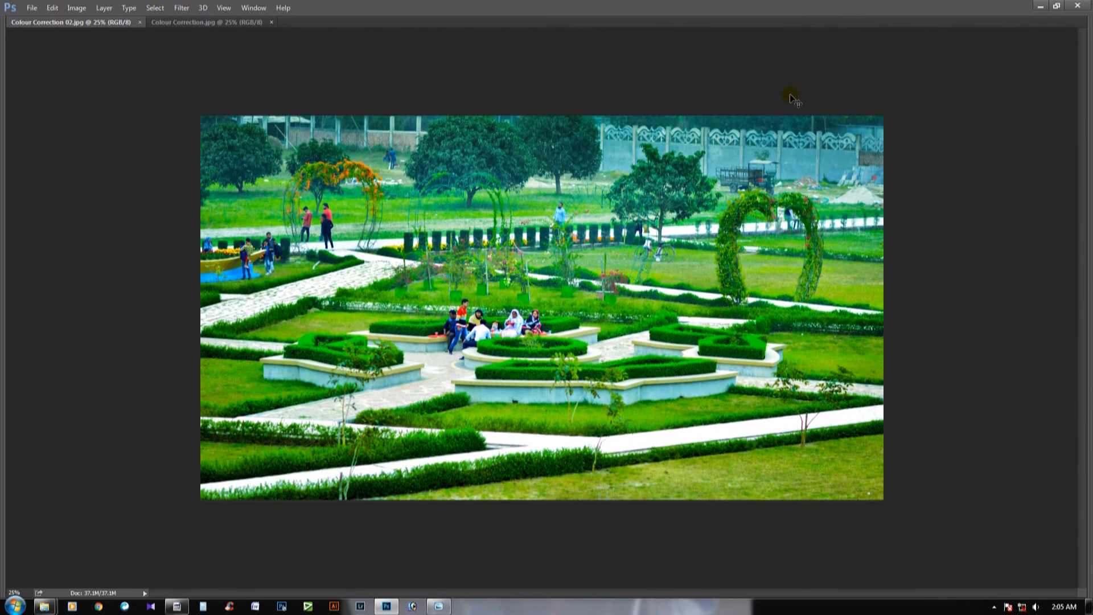
{"action": "key", "text": "ctrl+0"}
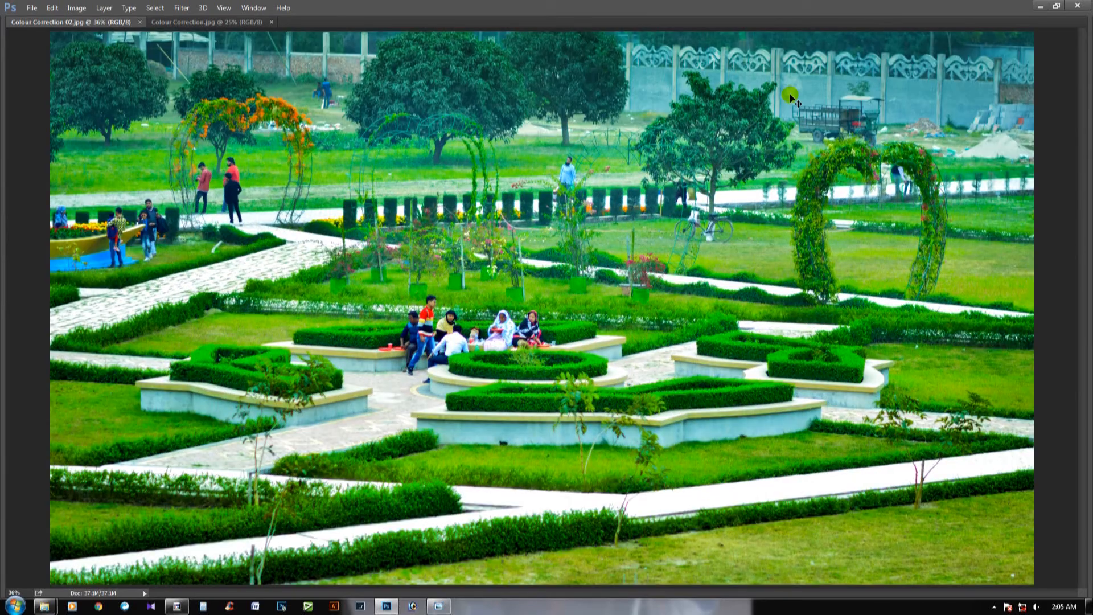
{"action": "left_click", "coordinate": [1040, 6]}
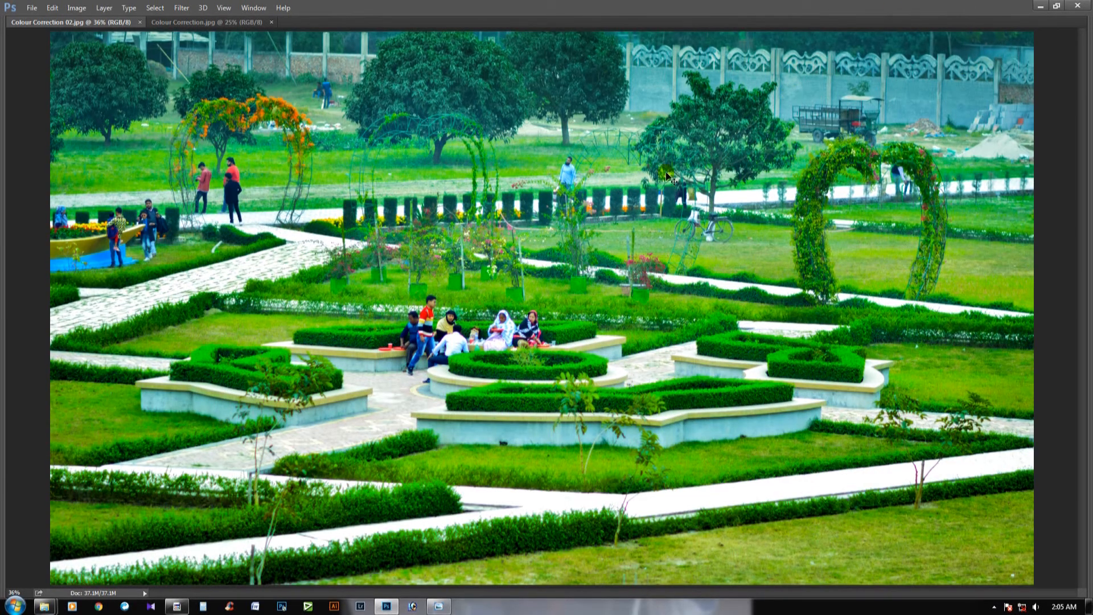